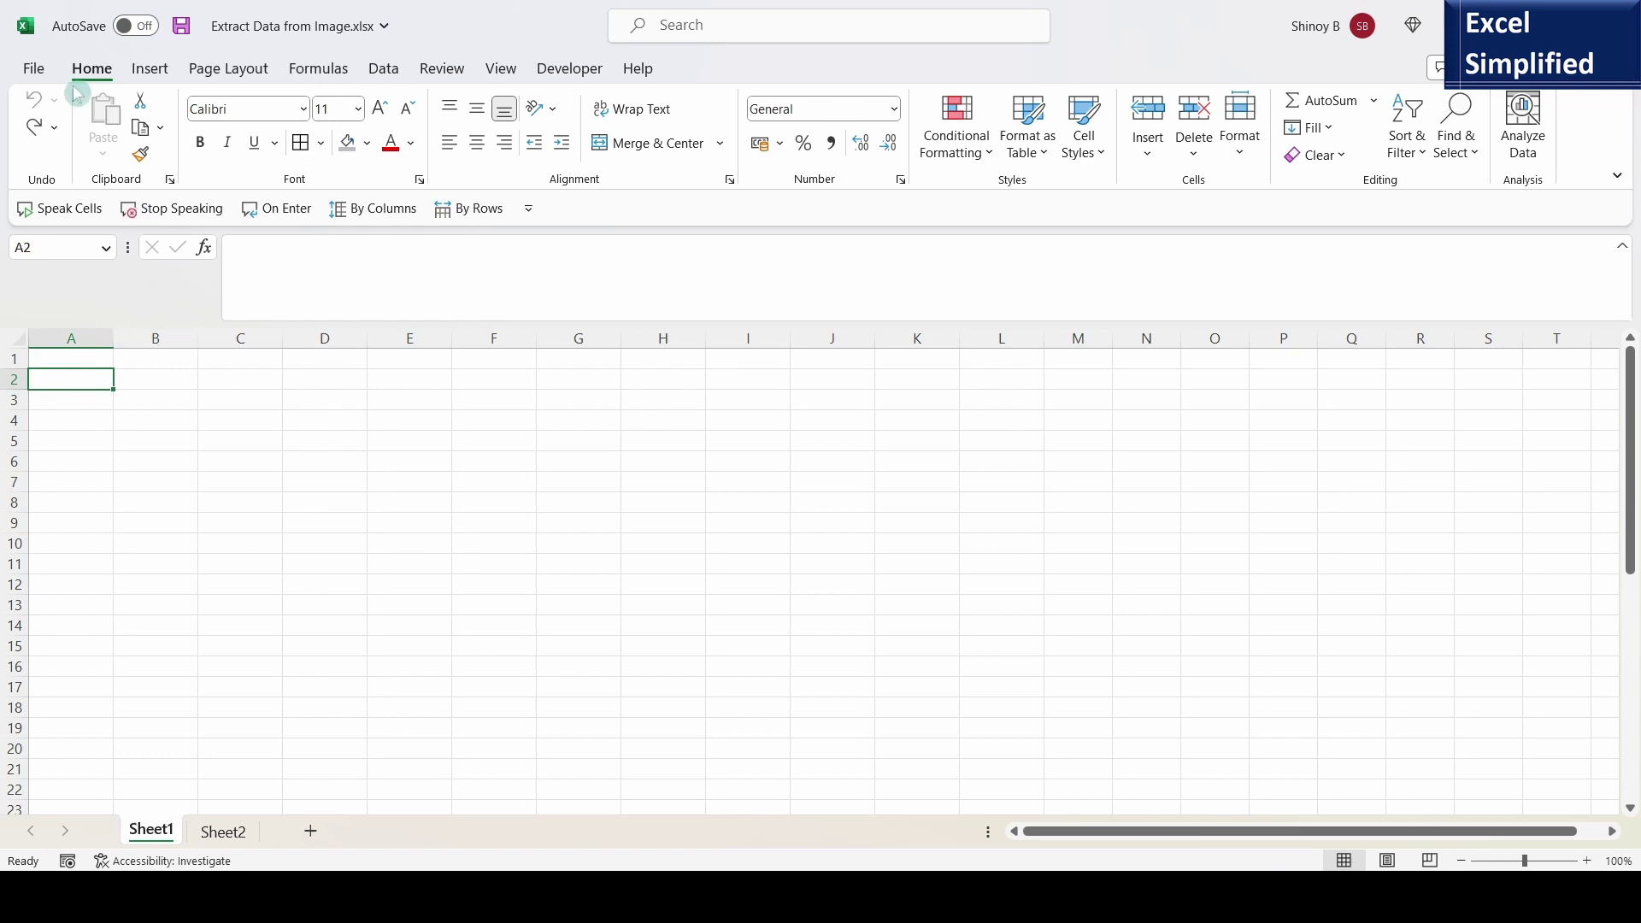
- Start Data > From Picture > Picture From File to browse the Images folder for a source picture
{"action": "left_click", "coordinate": [385, 70]}
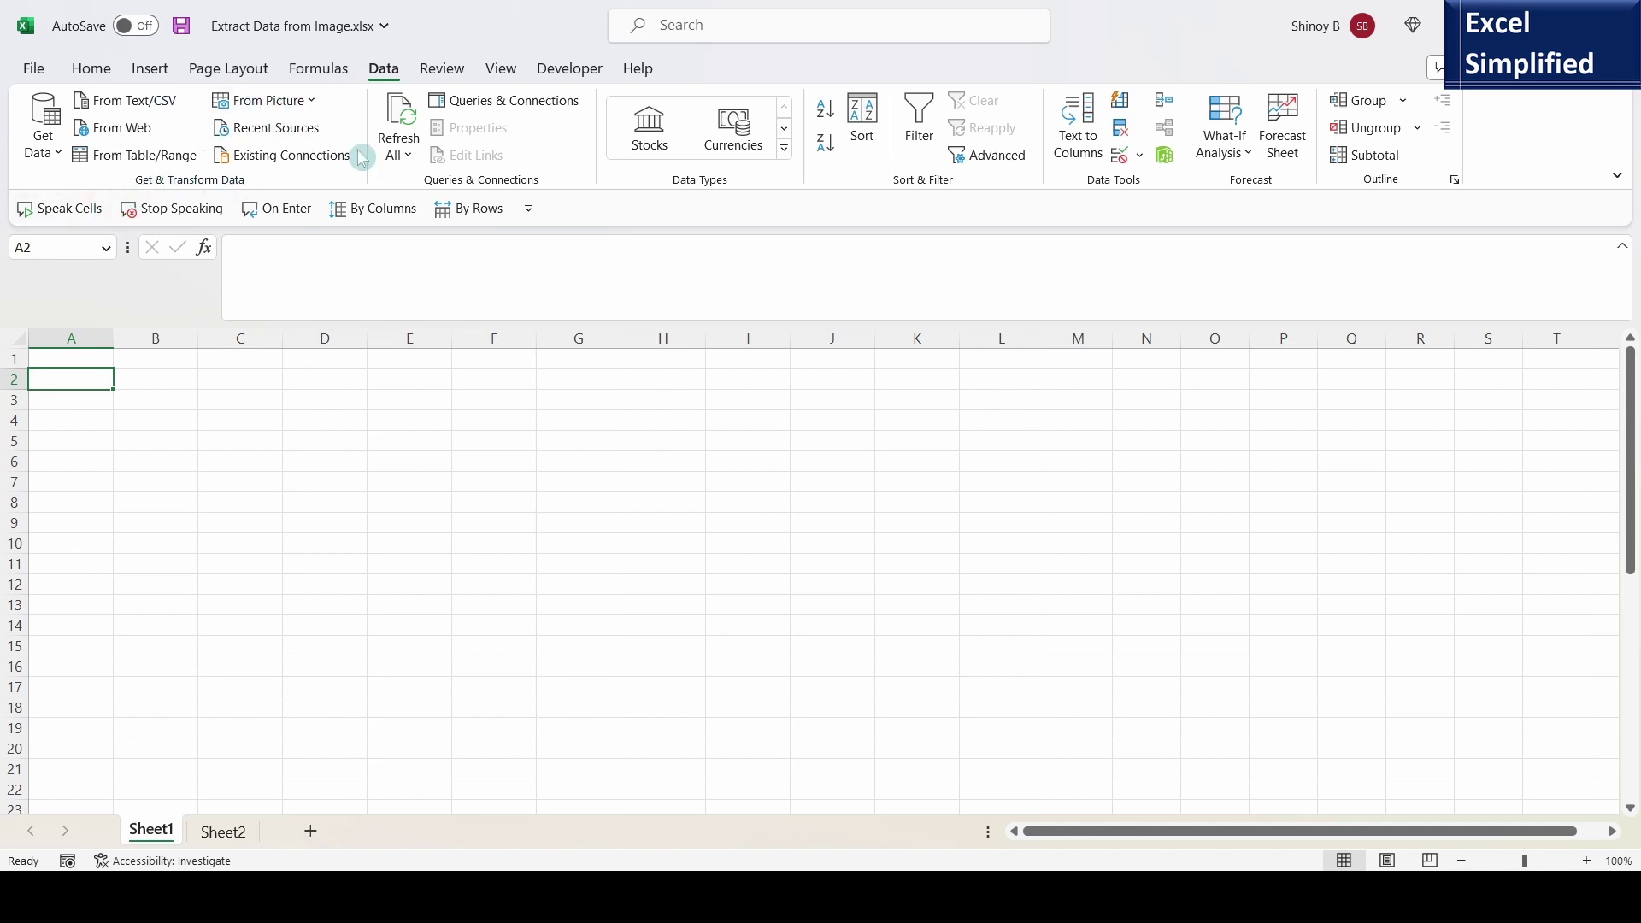
{"action": "left_click", "coordinate": [311, 100]}
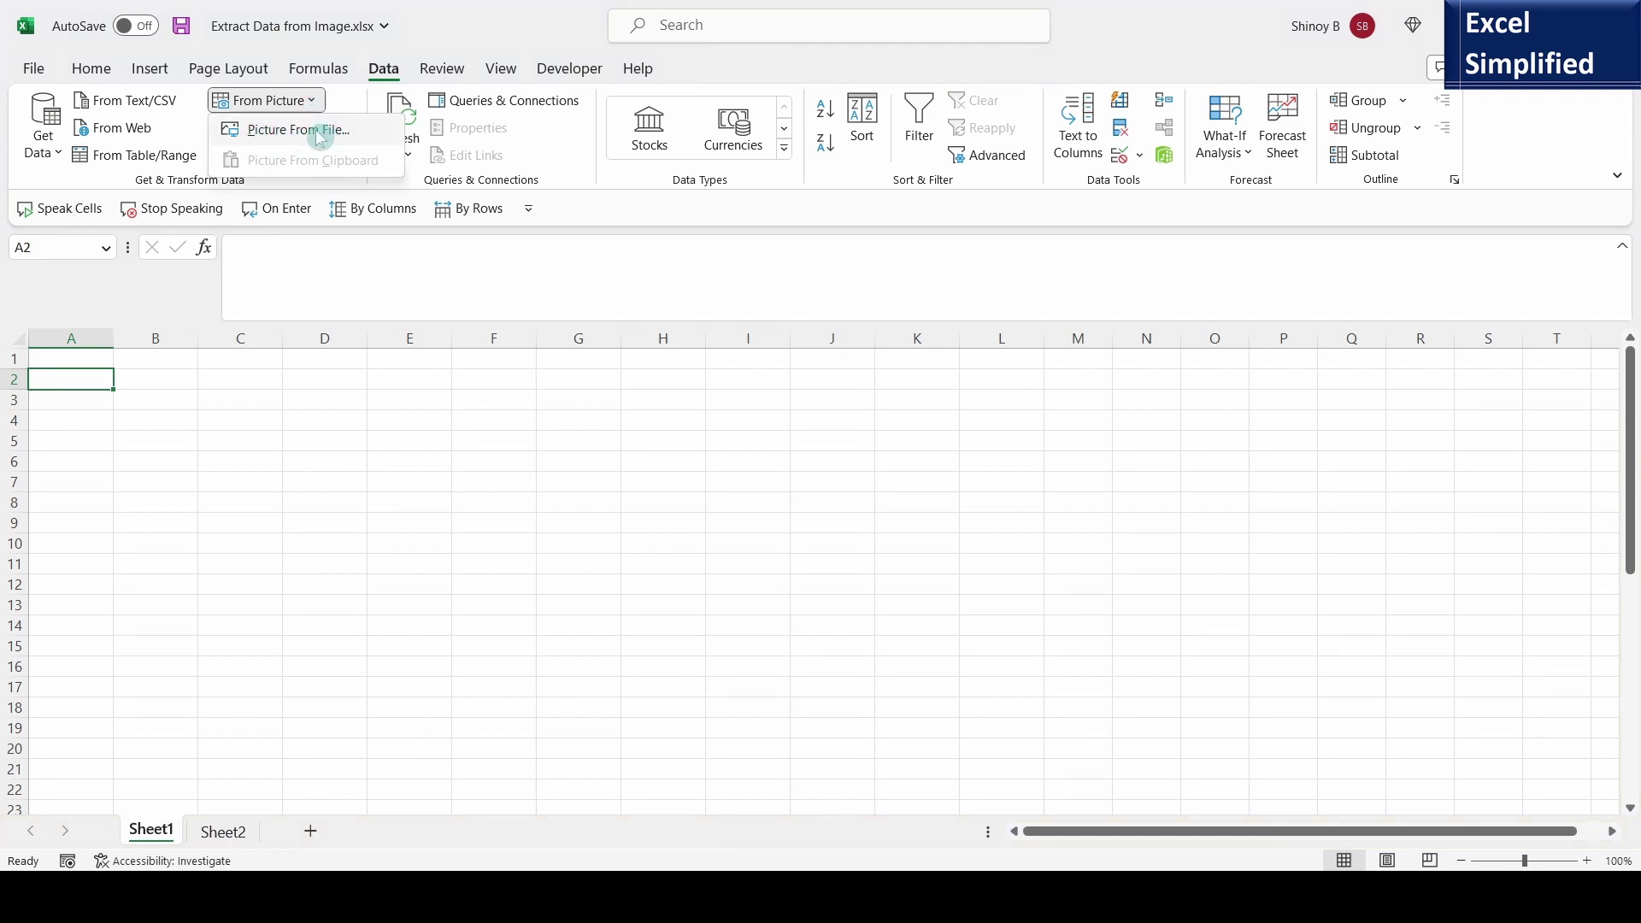
{"action": "left_click", "coordinate": [319, 132]}
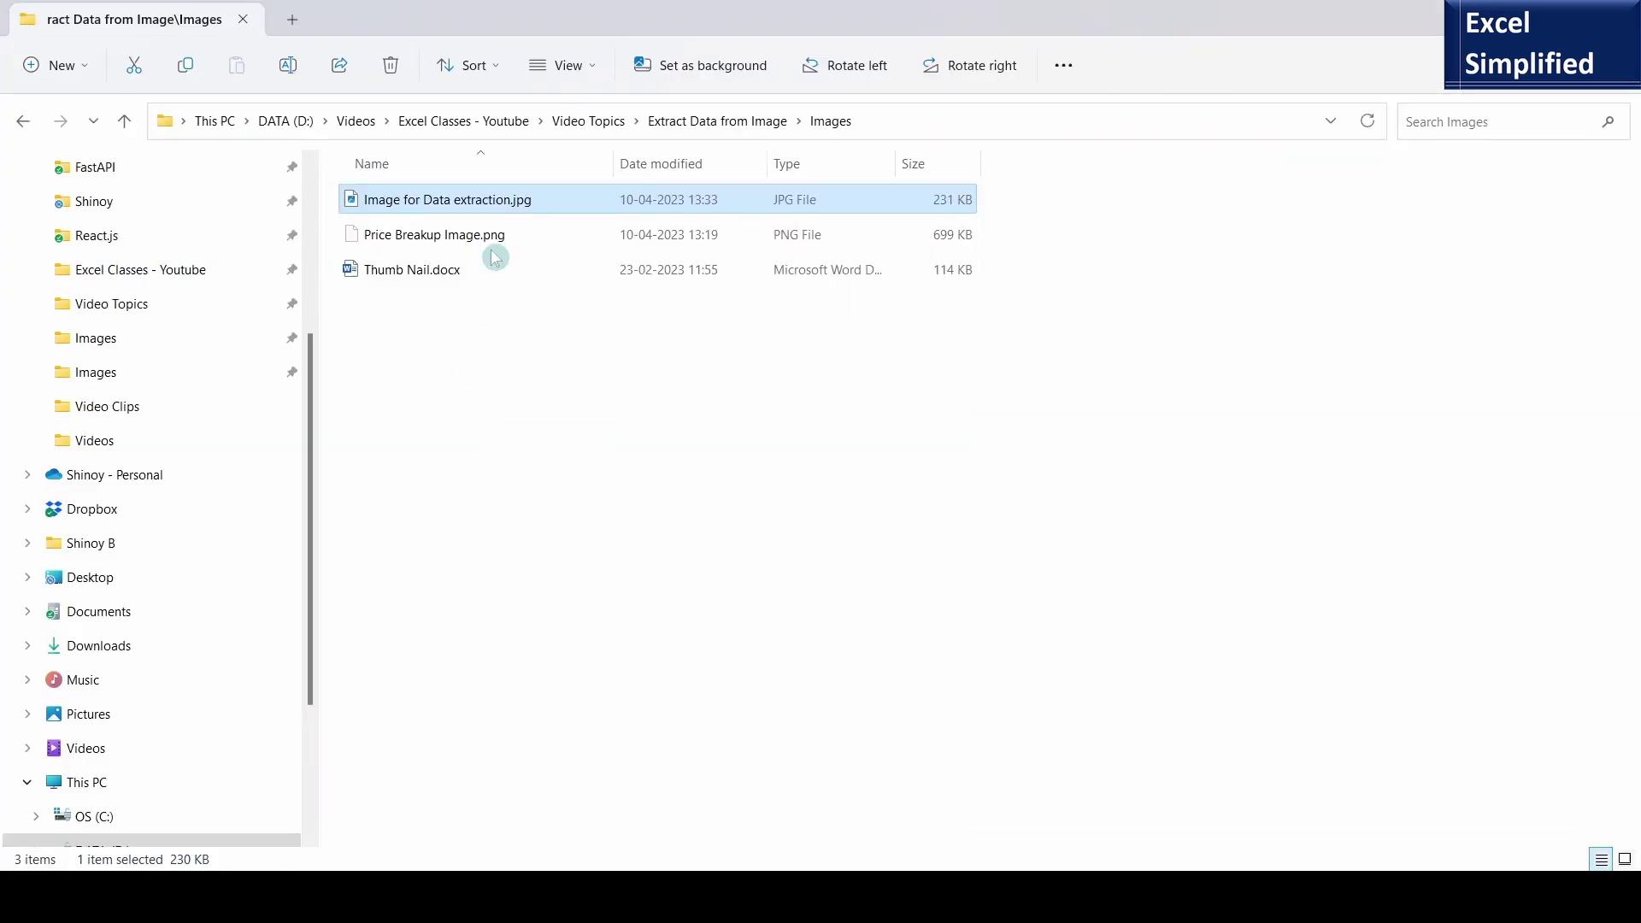
- Open Image for Data extraction.jpg to view its sales table
{"action": "double_click", "coordinate": [471, 200]}
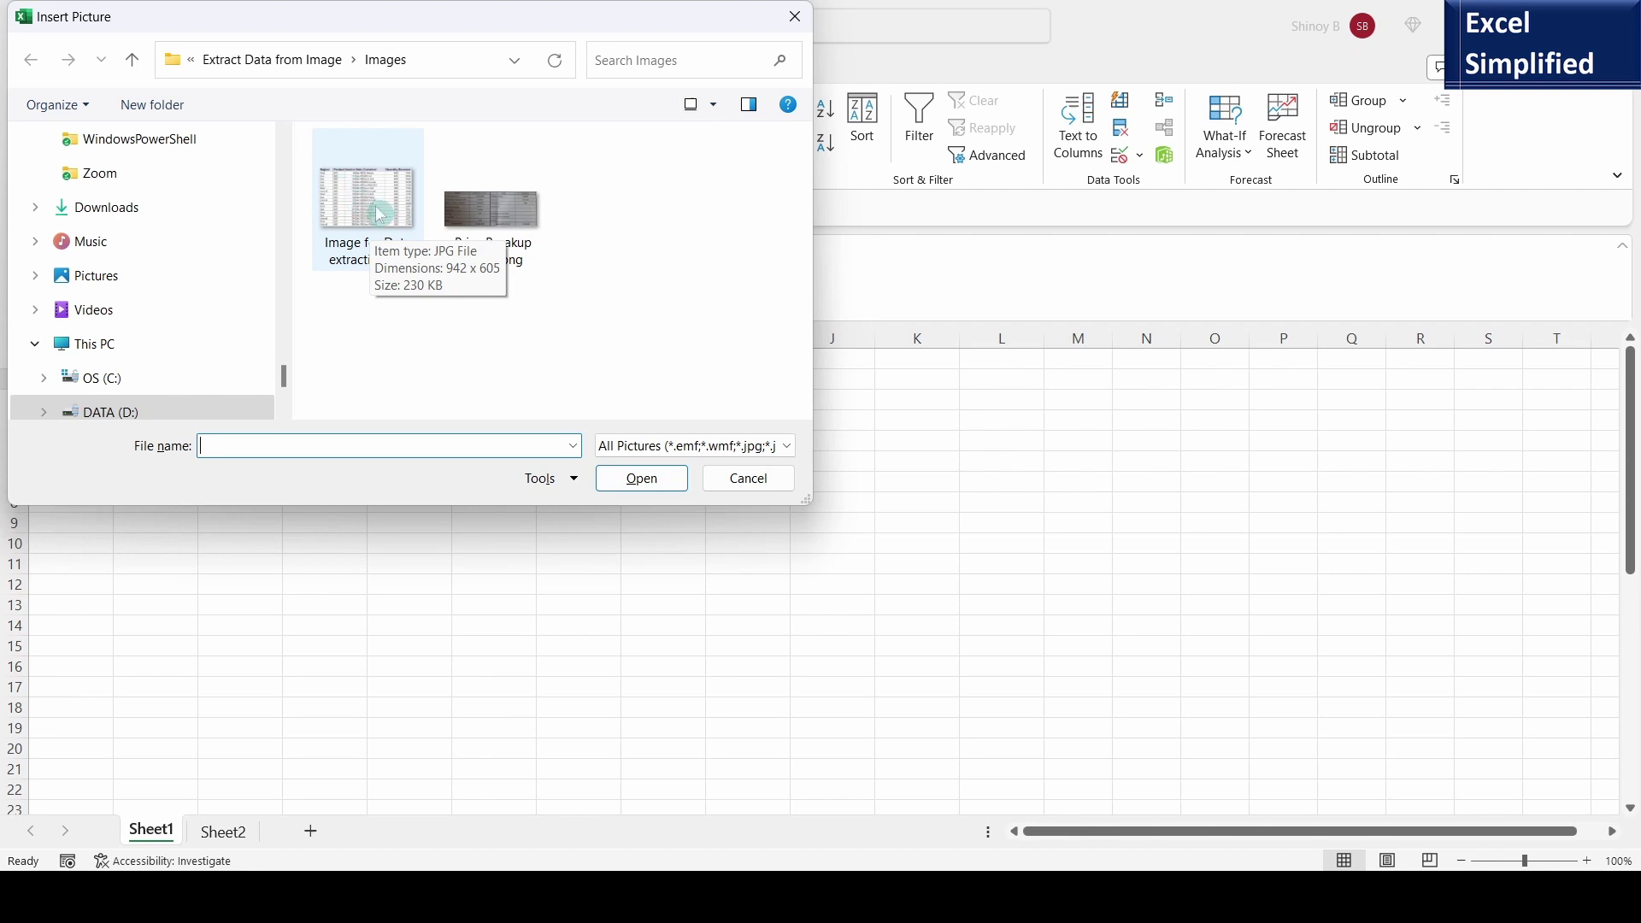
- Choose Image for Data extraction.jpg and insert it so Excel extracts its sales table
{"action": "left_click", "coordinate": [379, 213]}
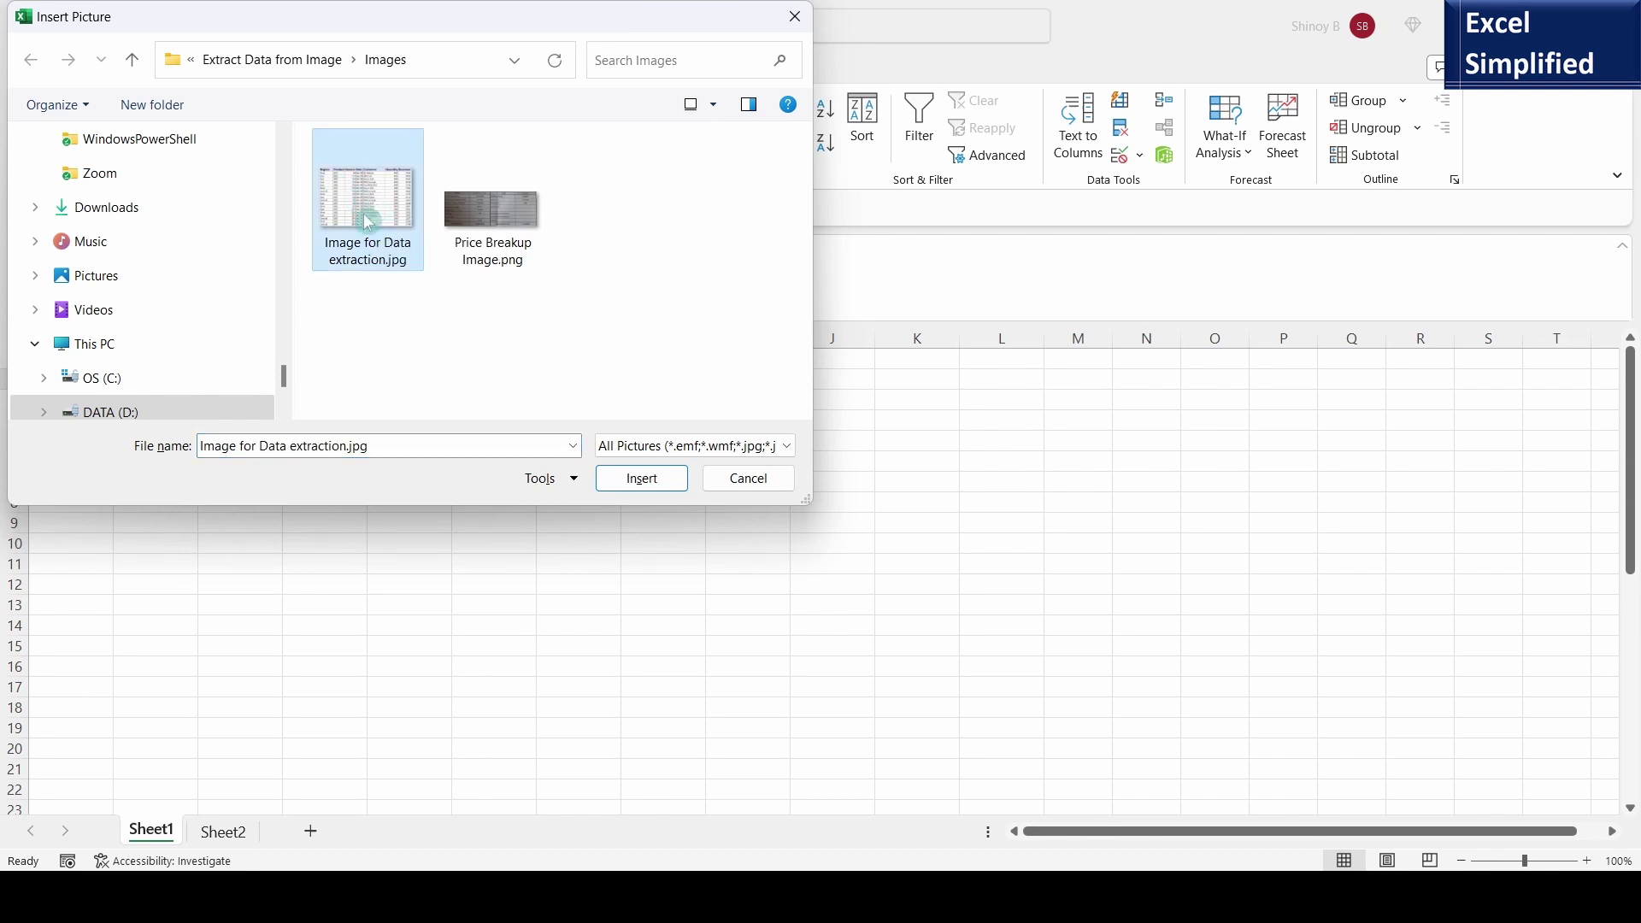
{"action": "left_click", "coordinate": [643, 489]}
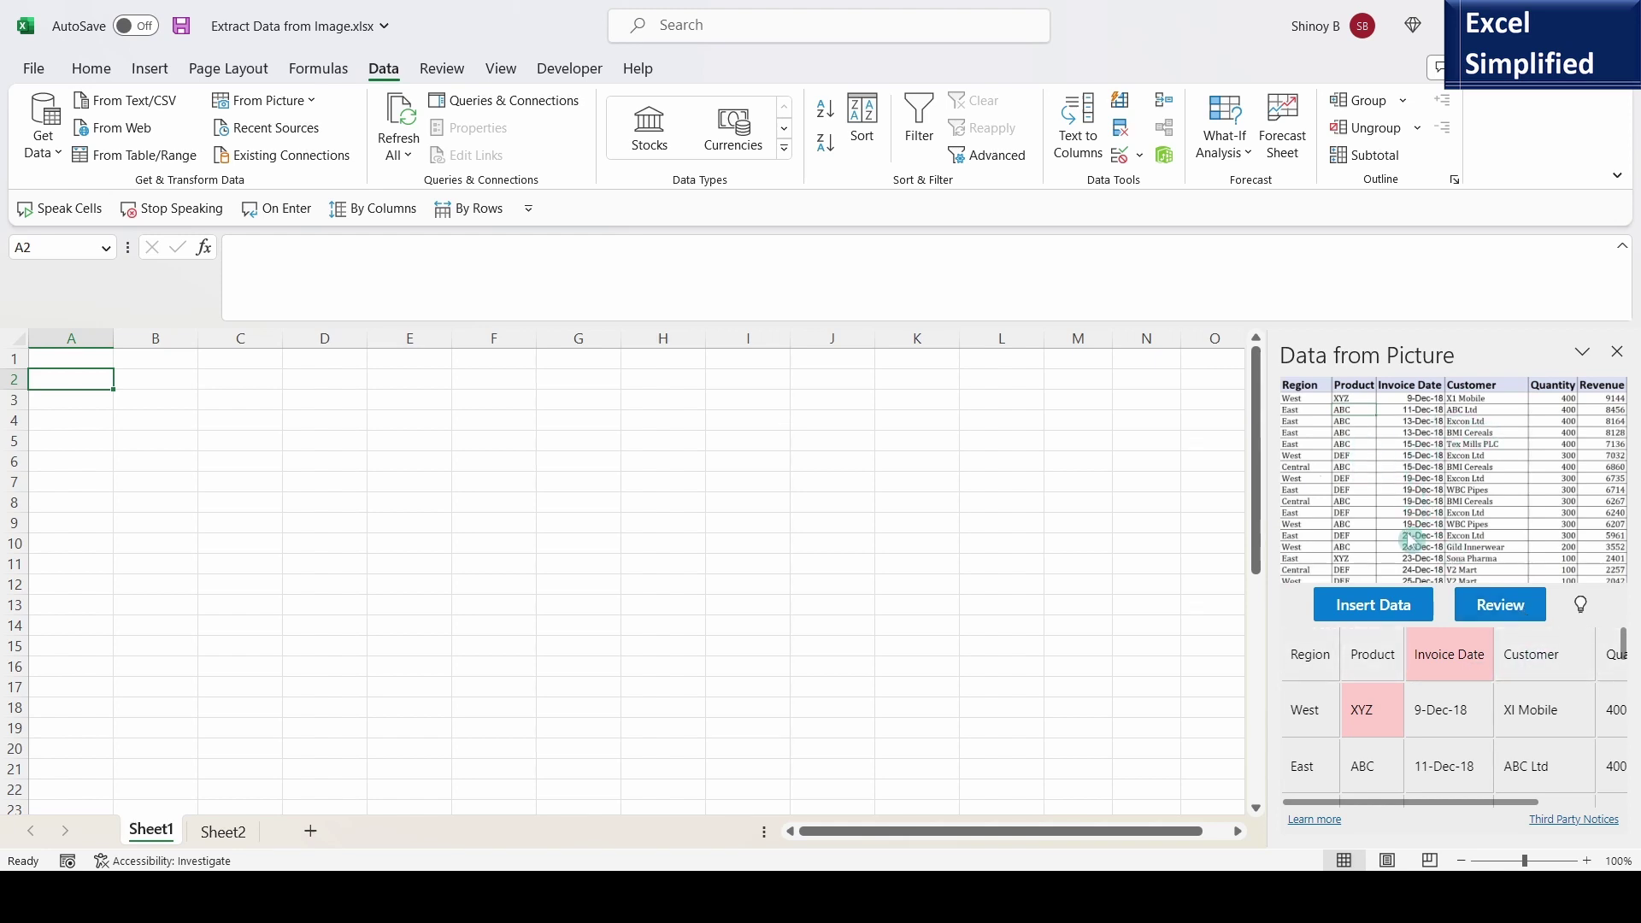
- Accept the seven flagged values: Invoice Date, XYZ, three BMI Cereals entries, Gild Innerwear, and XYZ
{"action": "left_click", "coordinate": [1507, 617]}
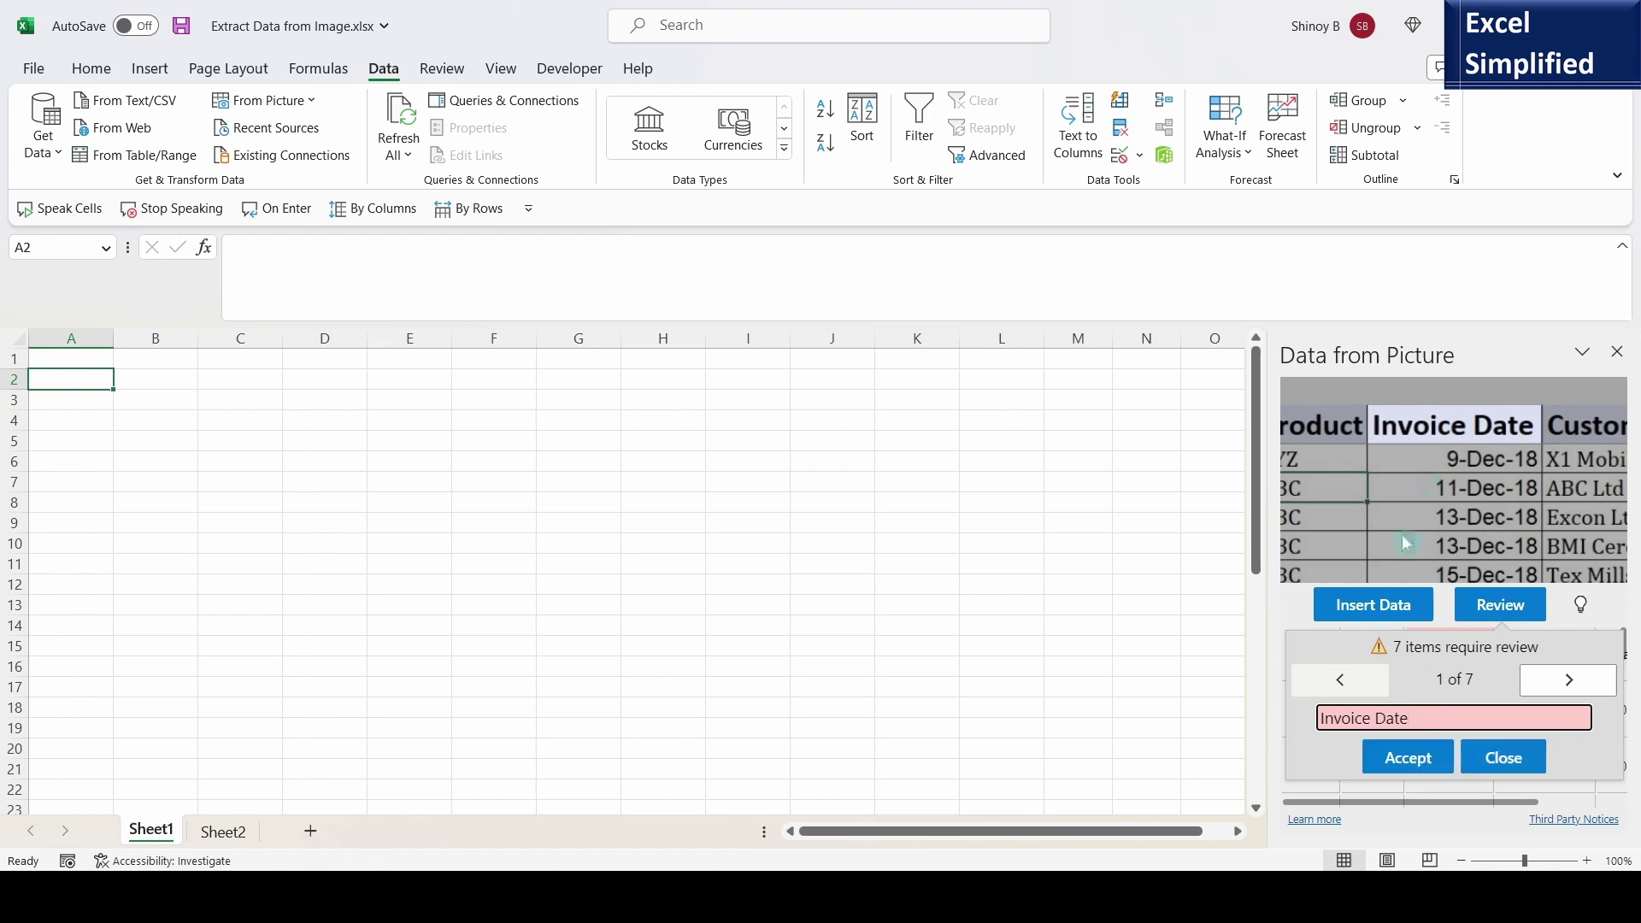
{"action": "left_click", "coordinate": [1397, 773]}
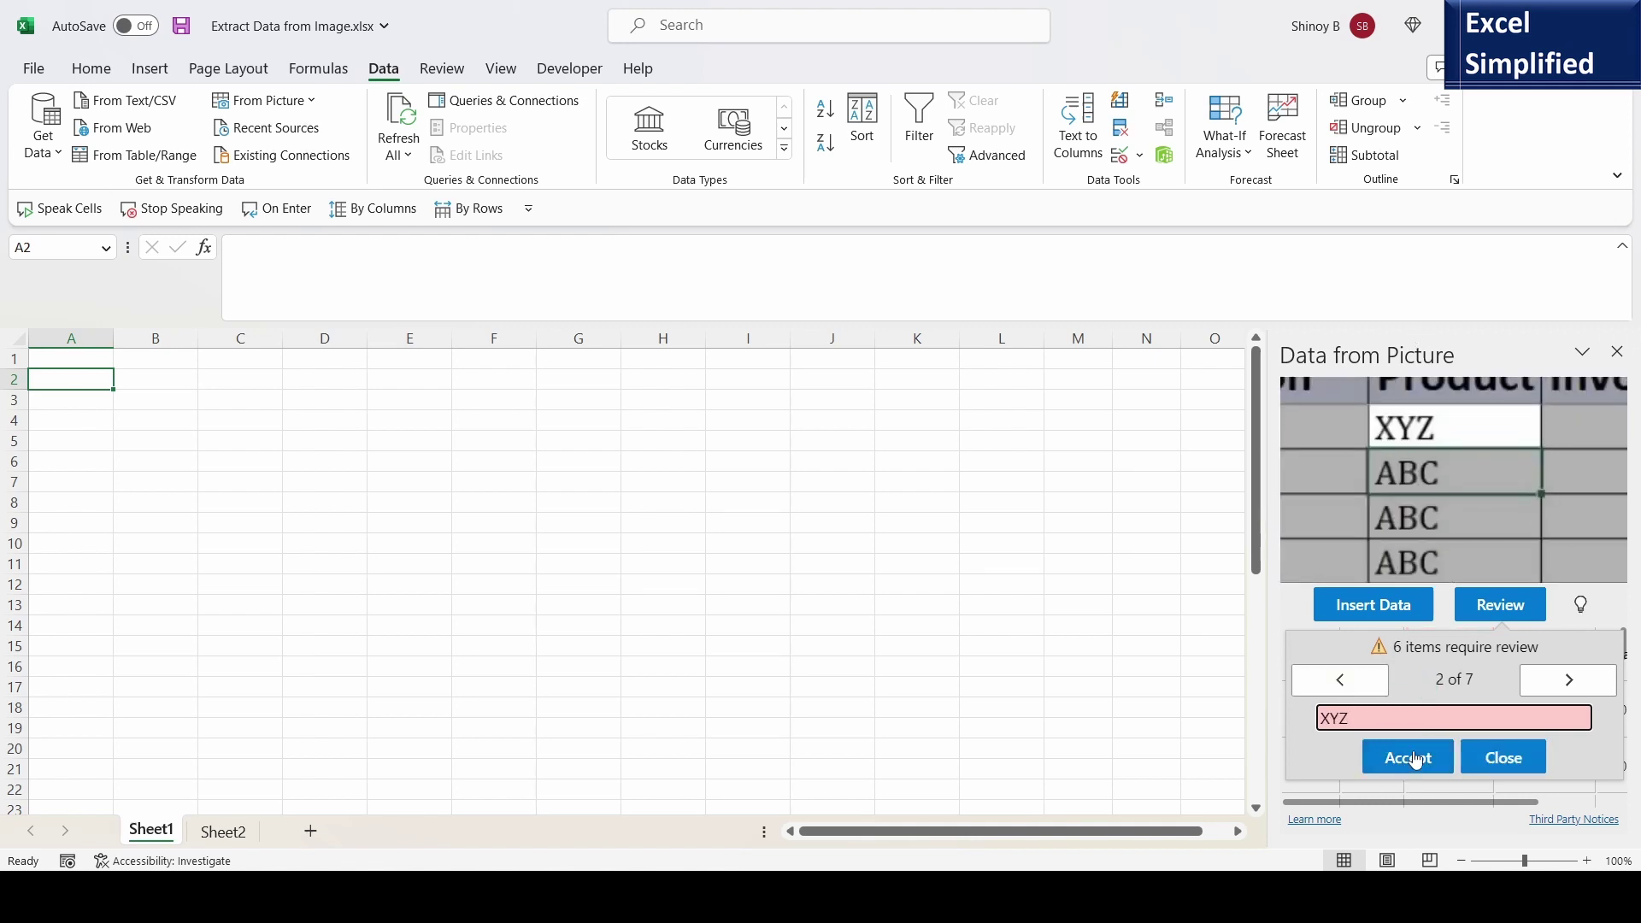
{"action": "left_click", "coordinate": [1415, 772]}
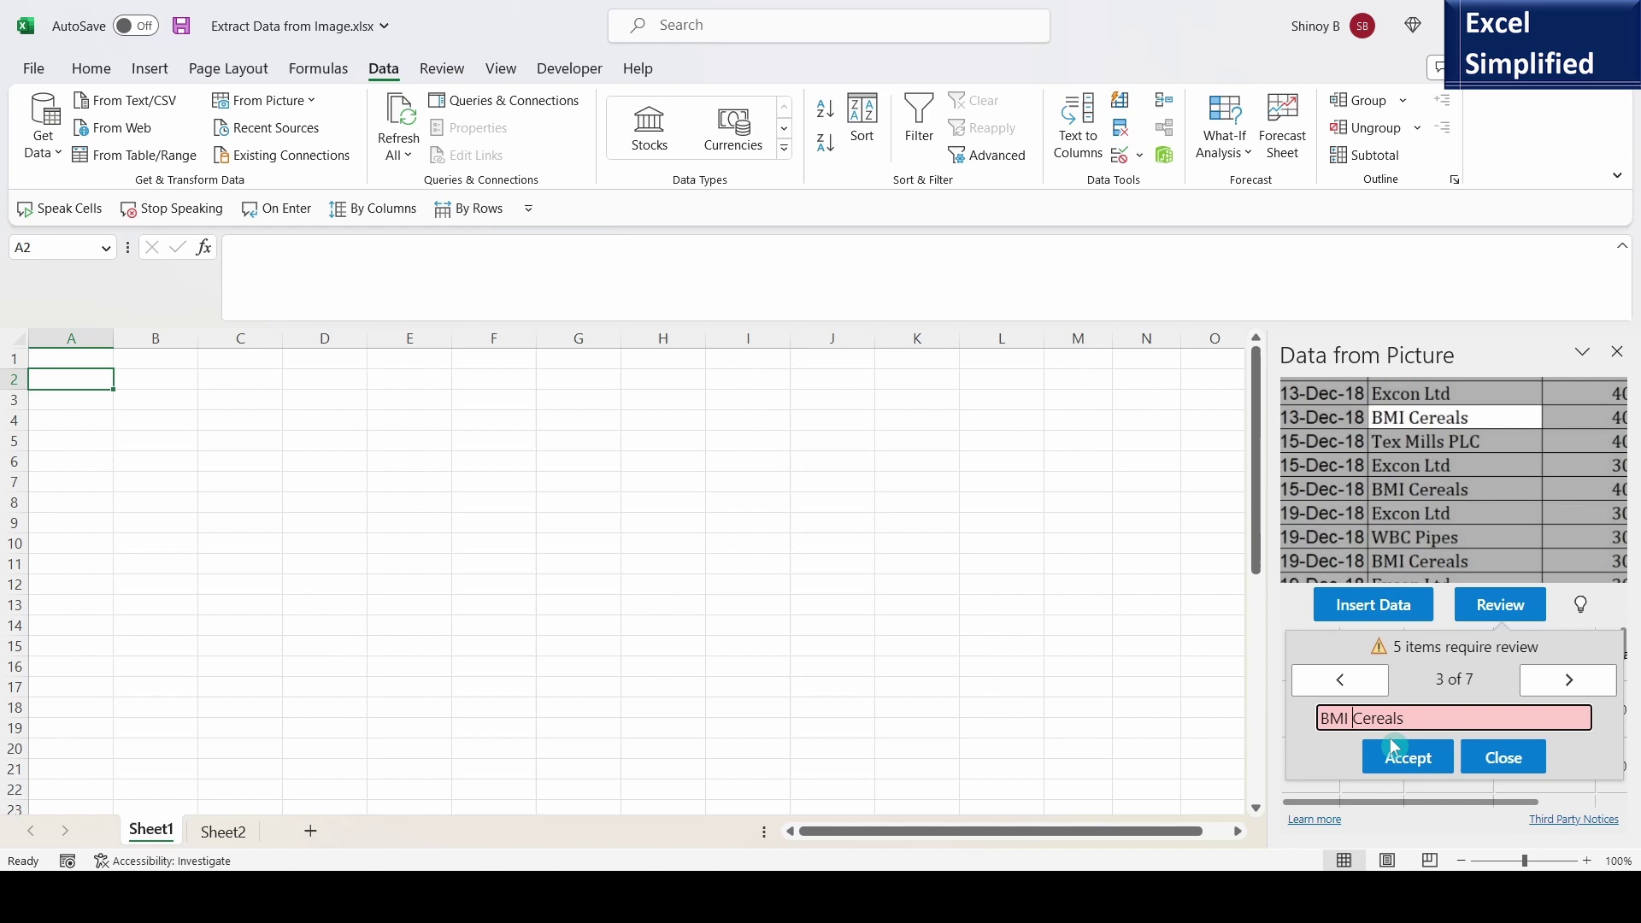
{"action": "type", "text": "ajksdhfkjhf"}
{"action": "key", "text": "BackSpace"}
{"action": "key", "text": "BackSpace"}
{"action": "key", "text": "BackSpace"}
{"action": "key", "text": "BackSpace"}
{"action": "key", "text": "BackSpace"}
{"action": "key", "text": "BackSpace"}
{"action": "key", "text": "BackSpace"}
{"action": "key", "text": "BackSpace"}
{"action": "key", "text": "BackSpace"}
{"action": "key", "text": "BackSpace"}
{"action": "key", "text": "BackSpace"}
{"action": "left_click", "coordinate": [1414, 765]}
{"action": "left_click", "coordinate": [1414, 765]}
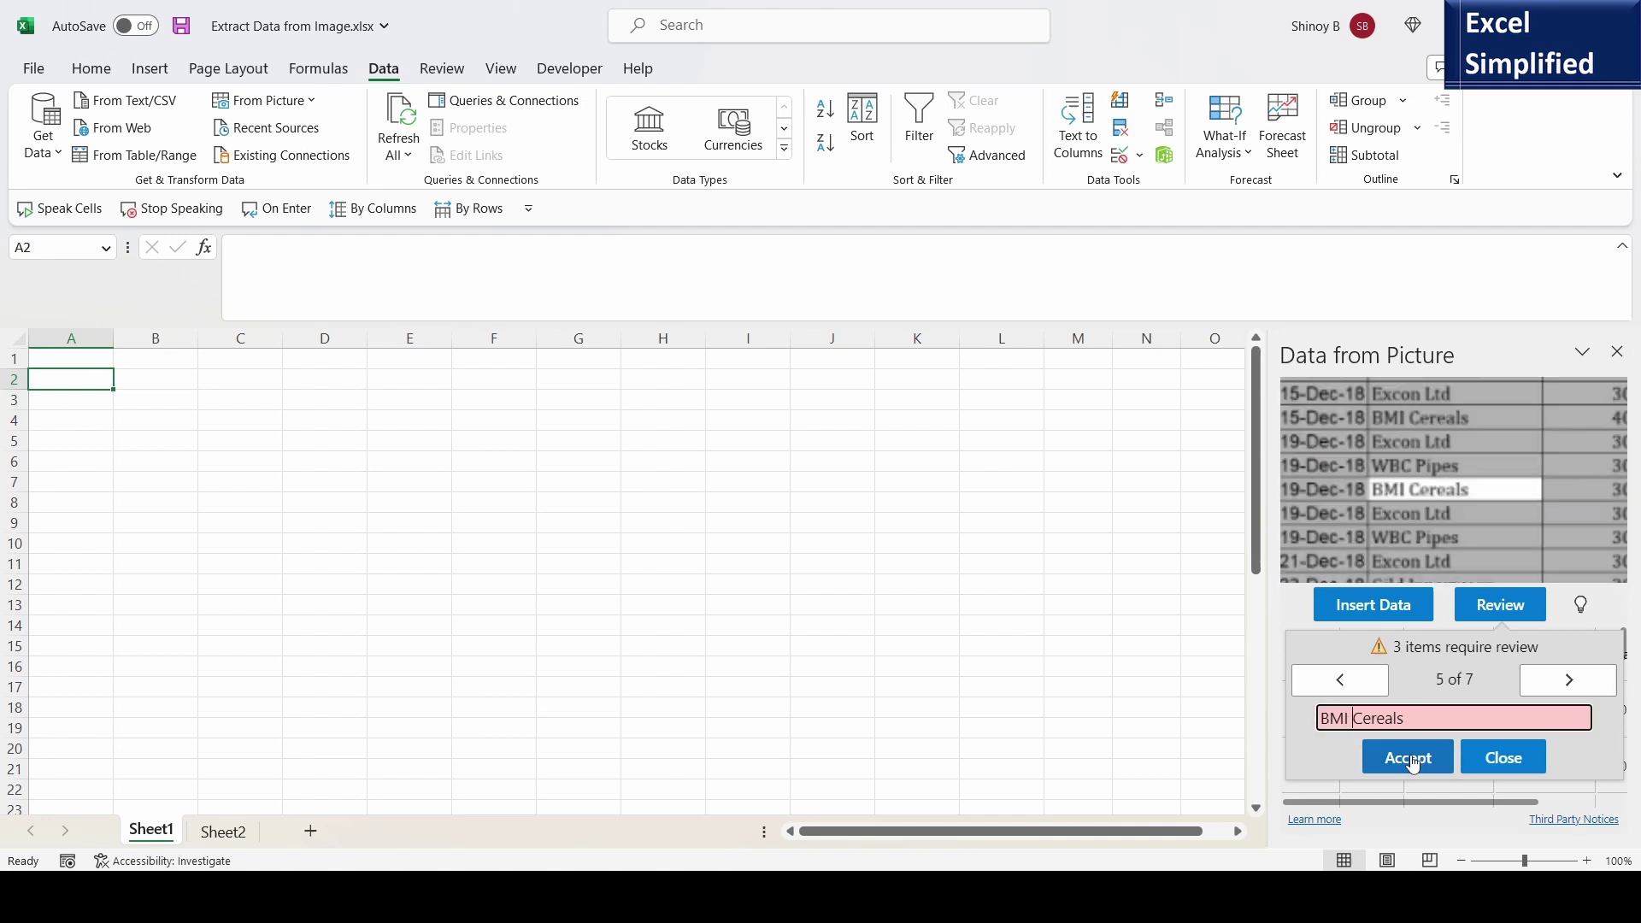
{"action": "left_click", "coordinate": [1414, 765]}
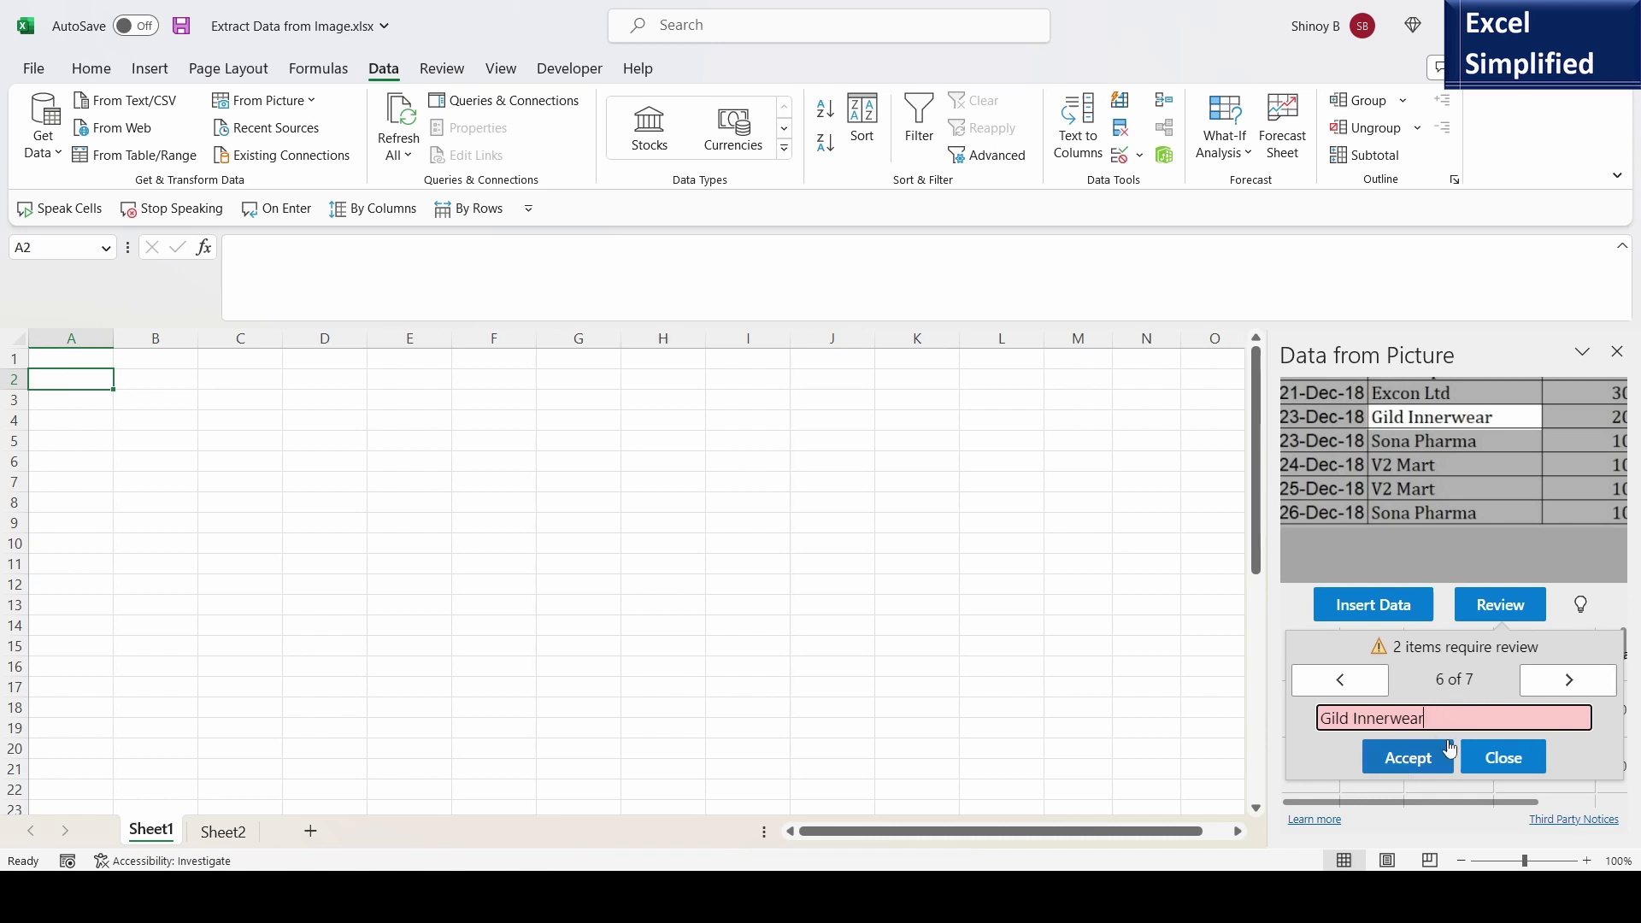
{"action": "left_click", "coordinate": [1414, 765]}
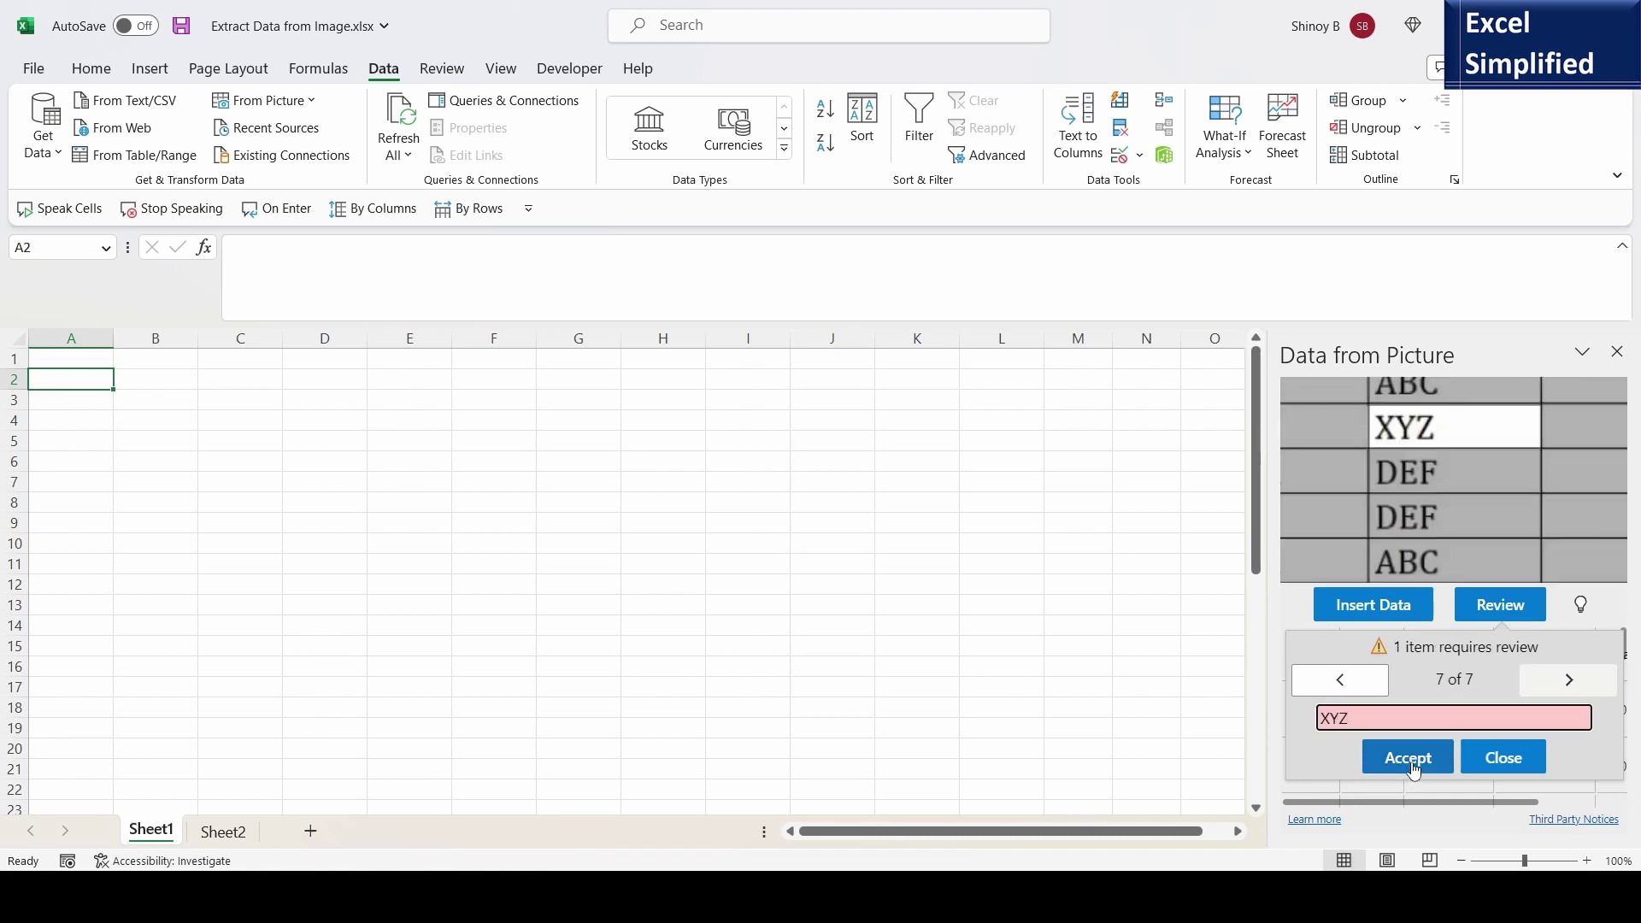
{"action": "left_click", "coordinate": [1416, 760]}
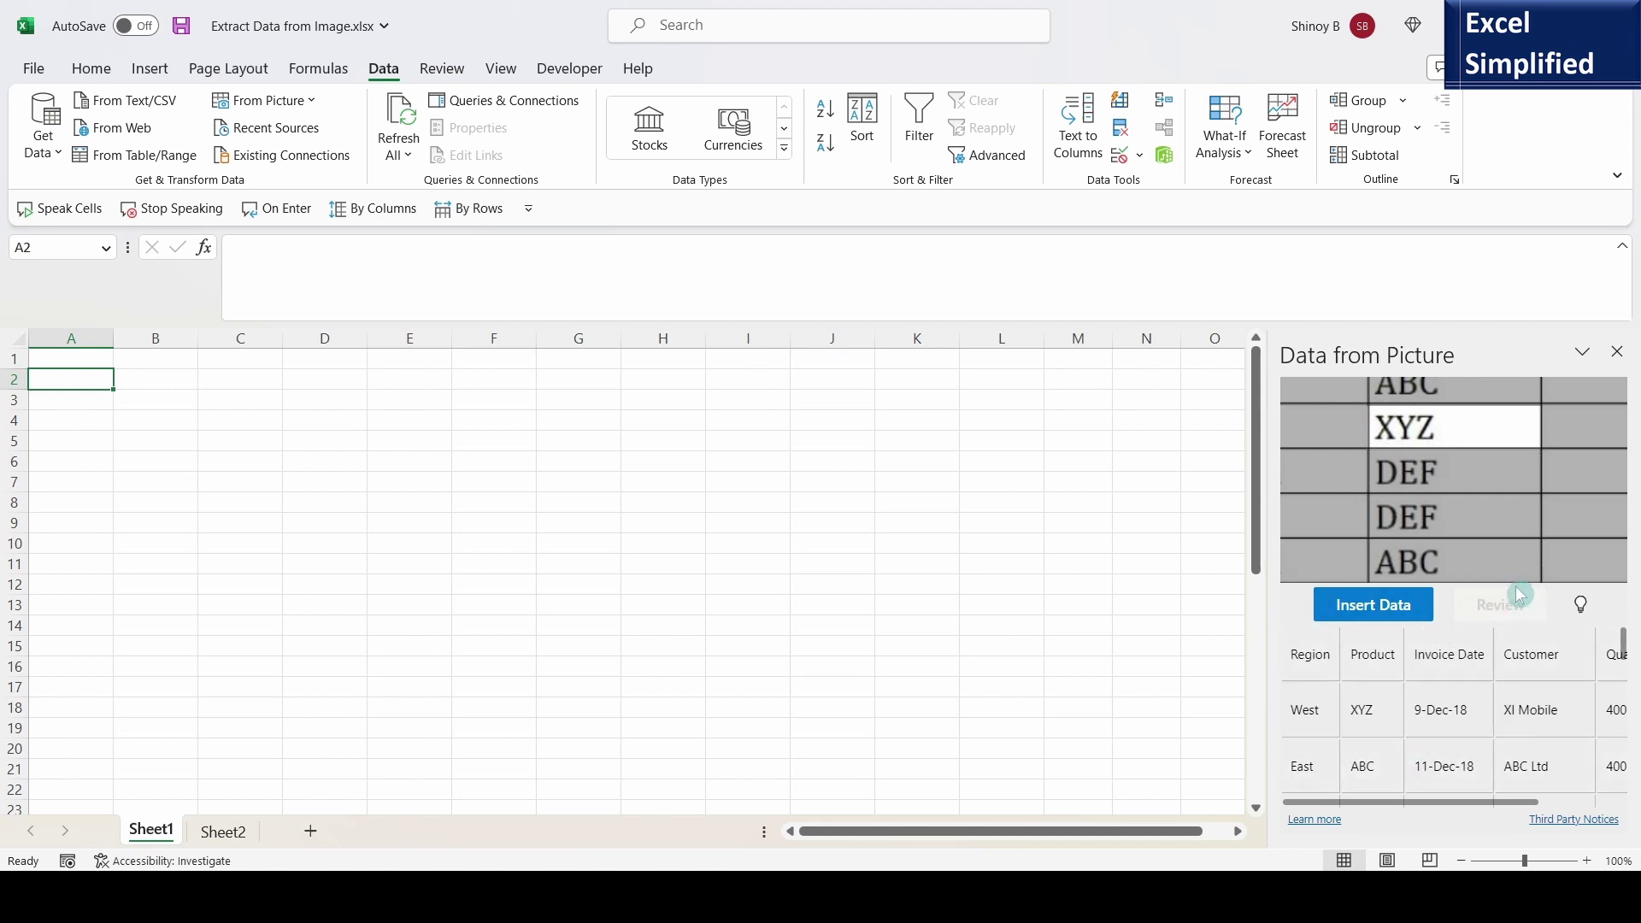
- Insert the extracted sales table into Sheet1
{"action": "left_click", "coordinate": [1374, 607]}
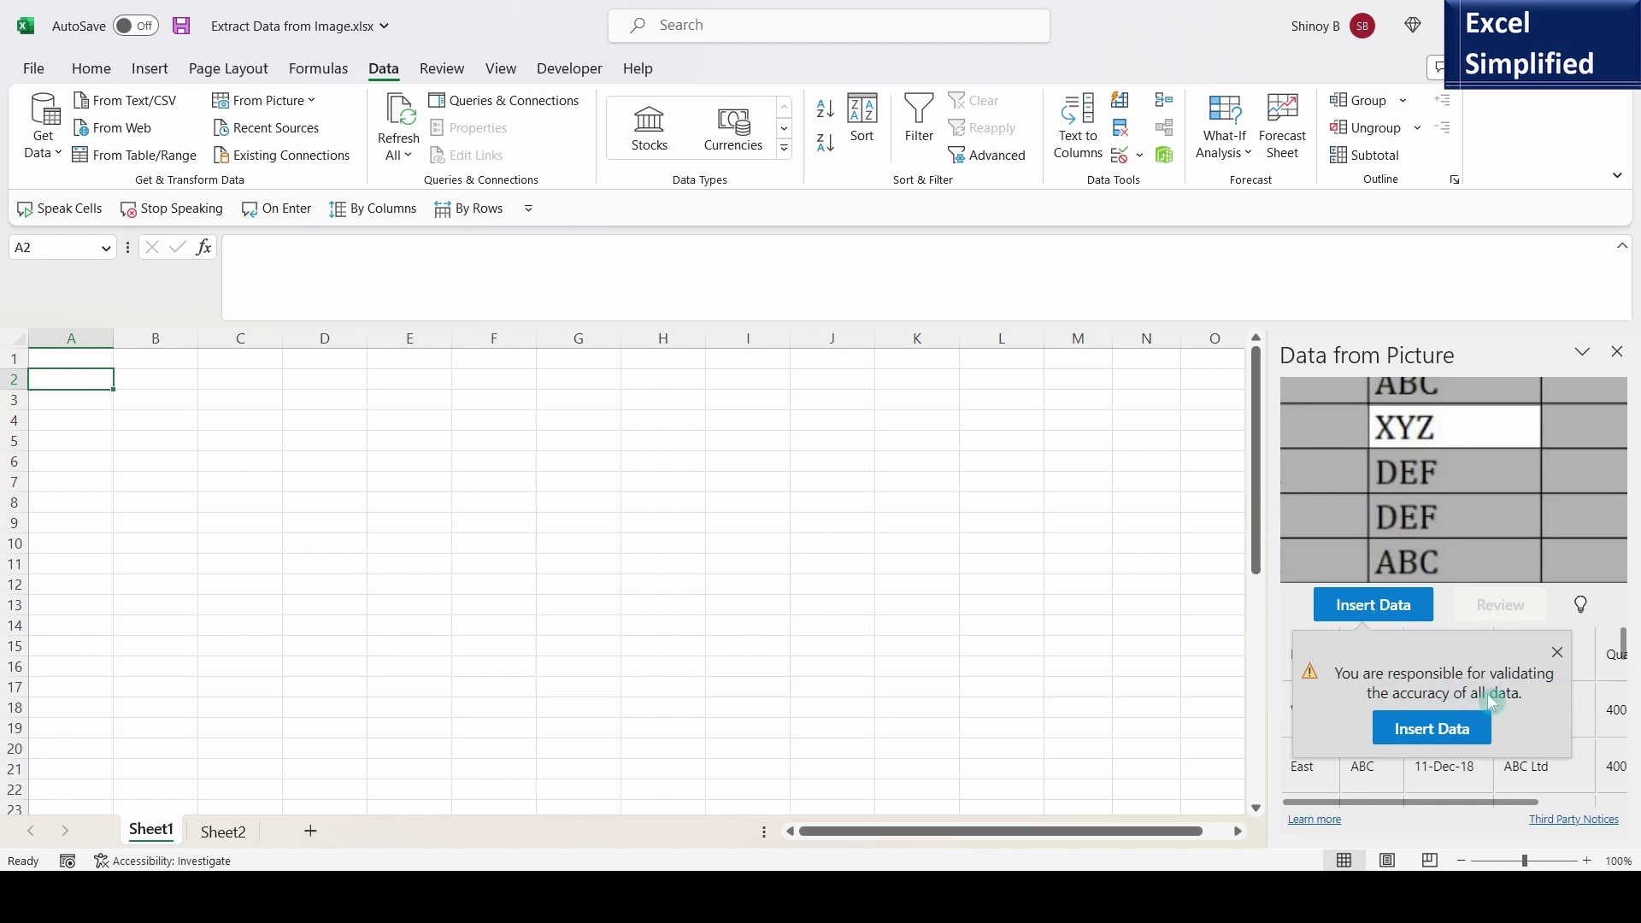
{"action": "left_click", "coordinate": [1428, 735]}
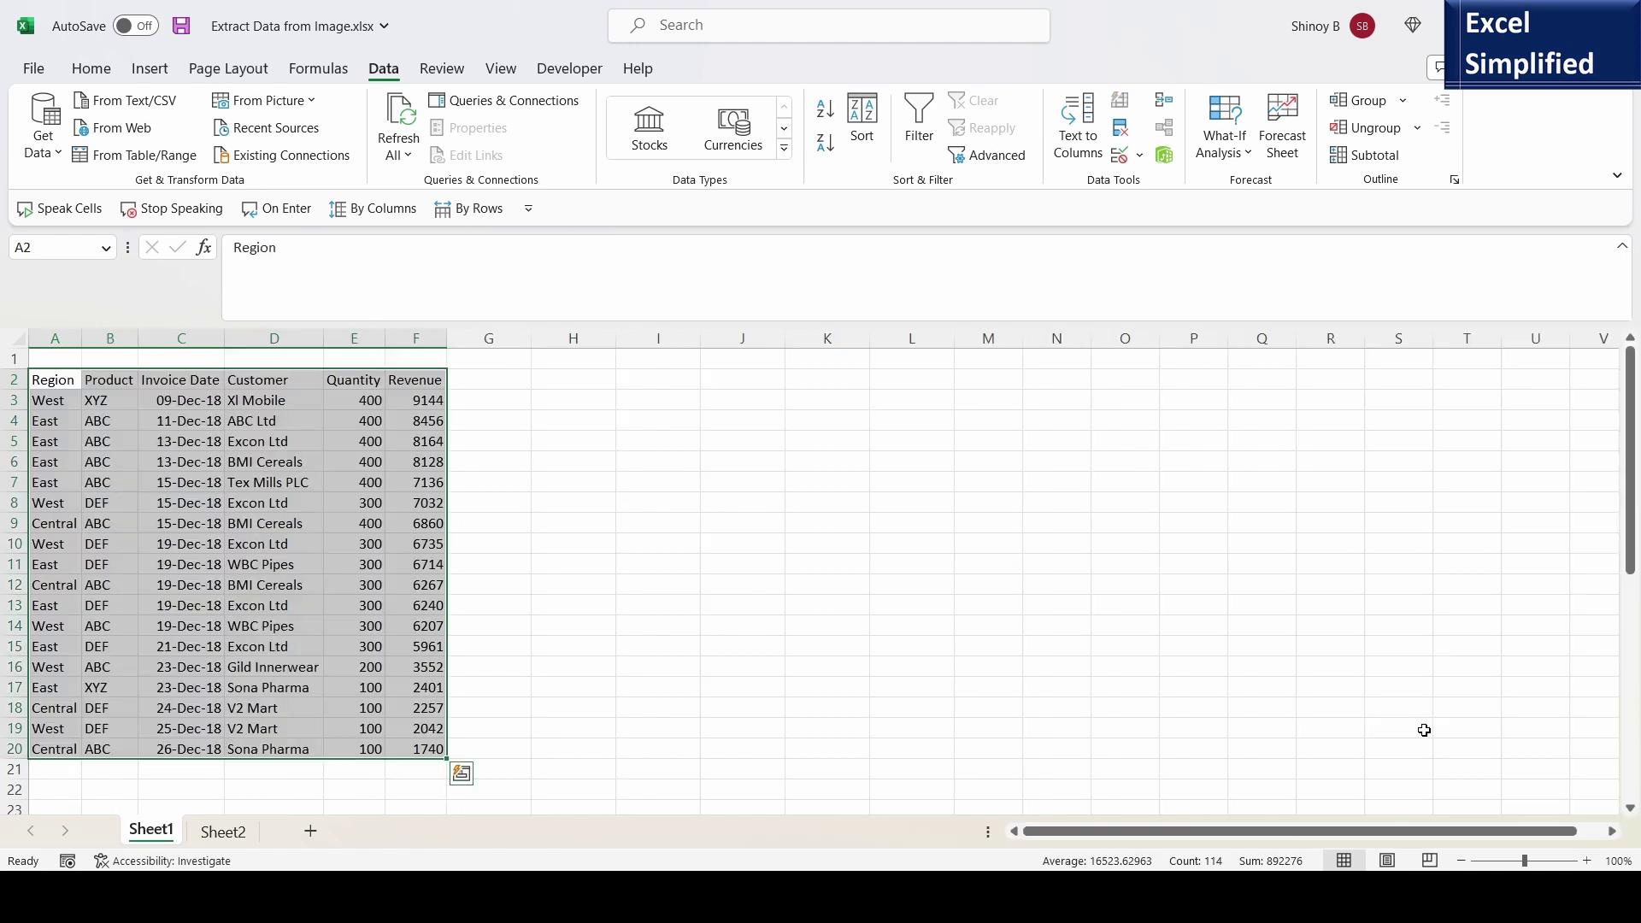
{"action": "left_click", "coordinate": [245, 479]}
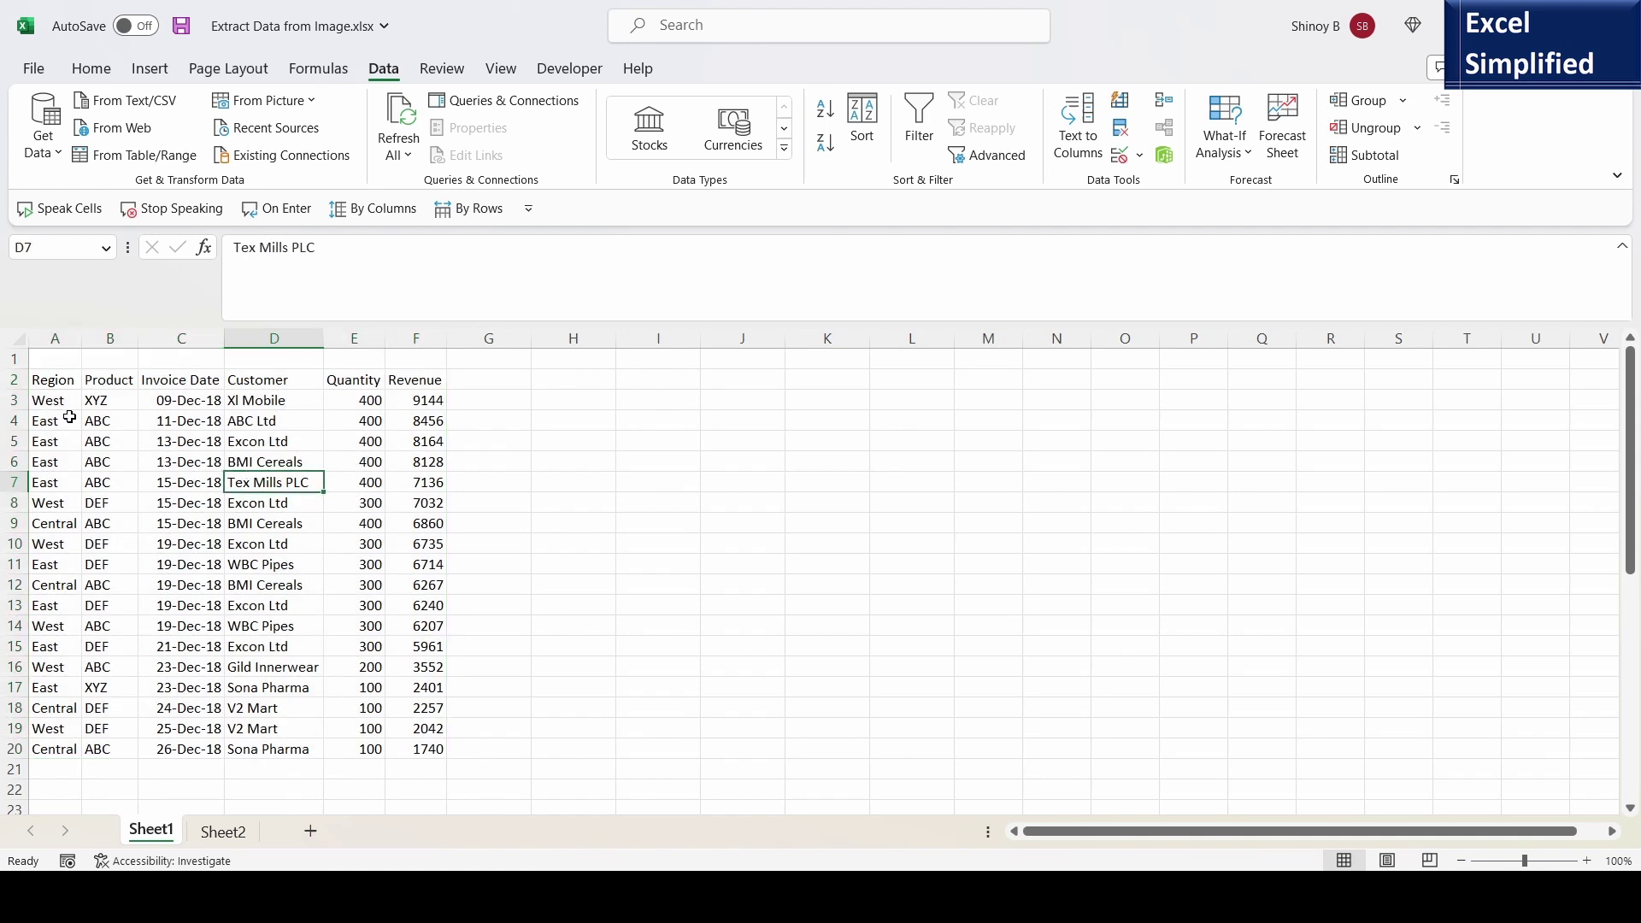
- Make header row A2:F2 bold with grey fill, then select the whole table
{"action": "left_click_drag", "start_coordinate": [45, 382], "coordinate": [428, 380]}
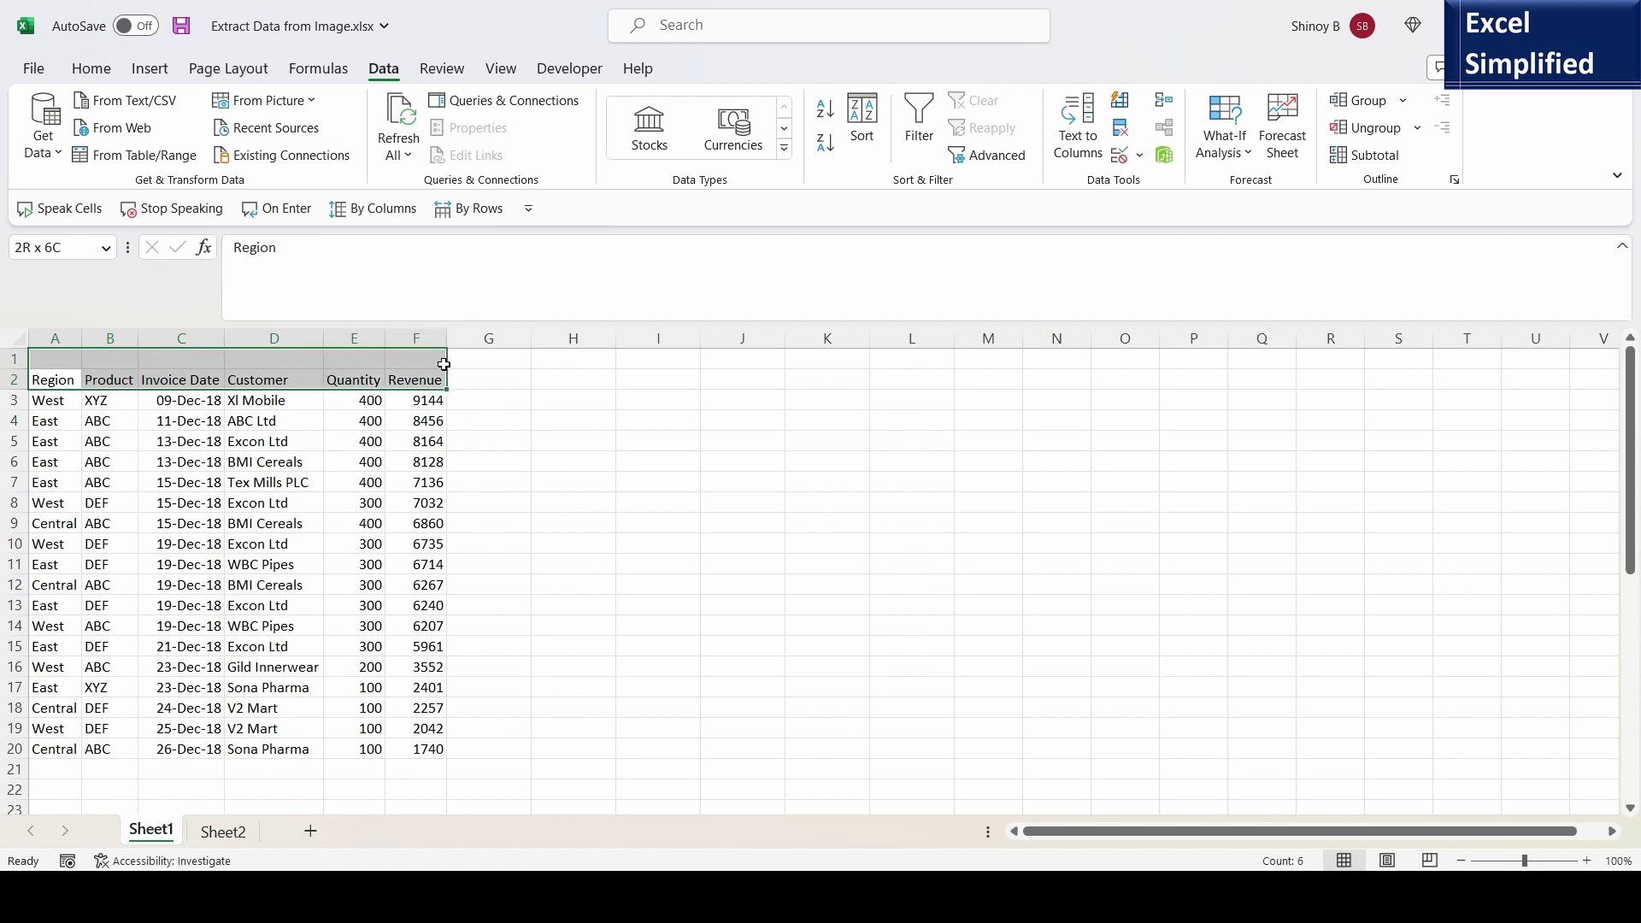
{"action": "left_click", "coordinate": [86, 80]}
{"action": "left_click", "coordinate": [199, 143]}
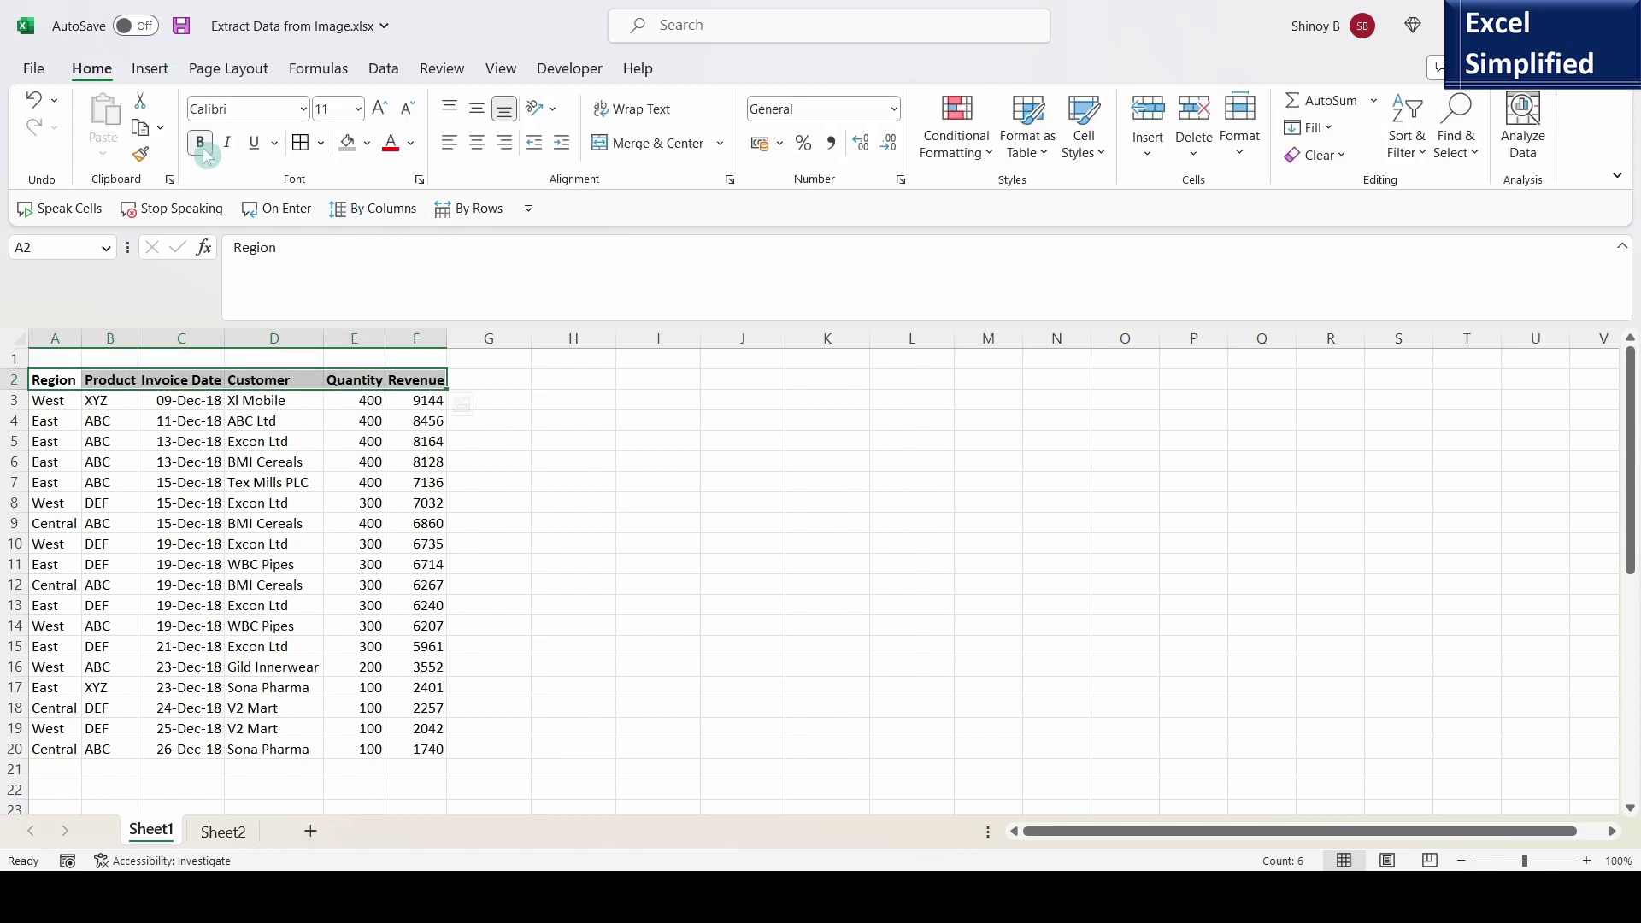
{"action": "left_click", "coordinate": [347, 144]}
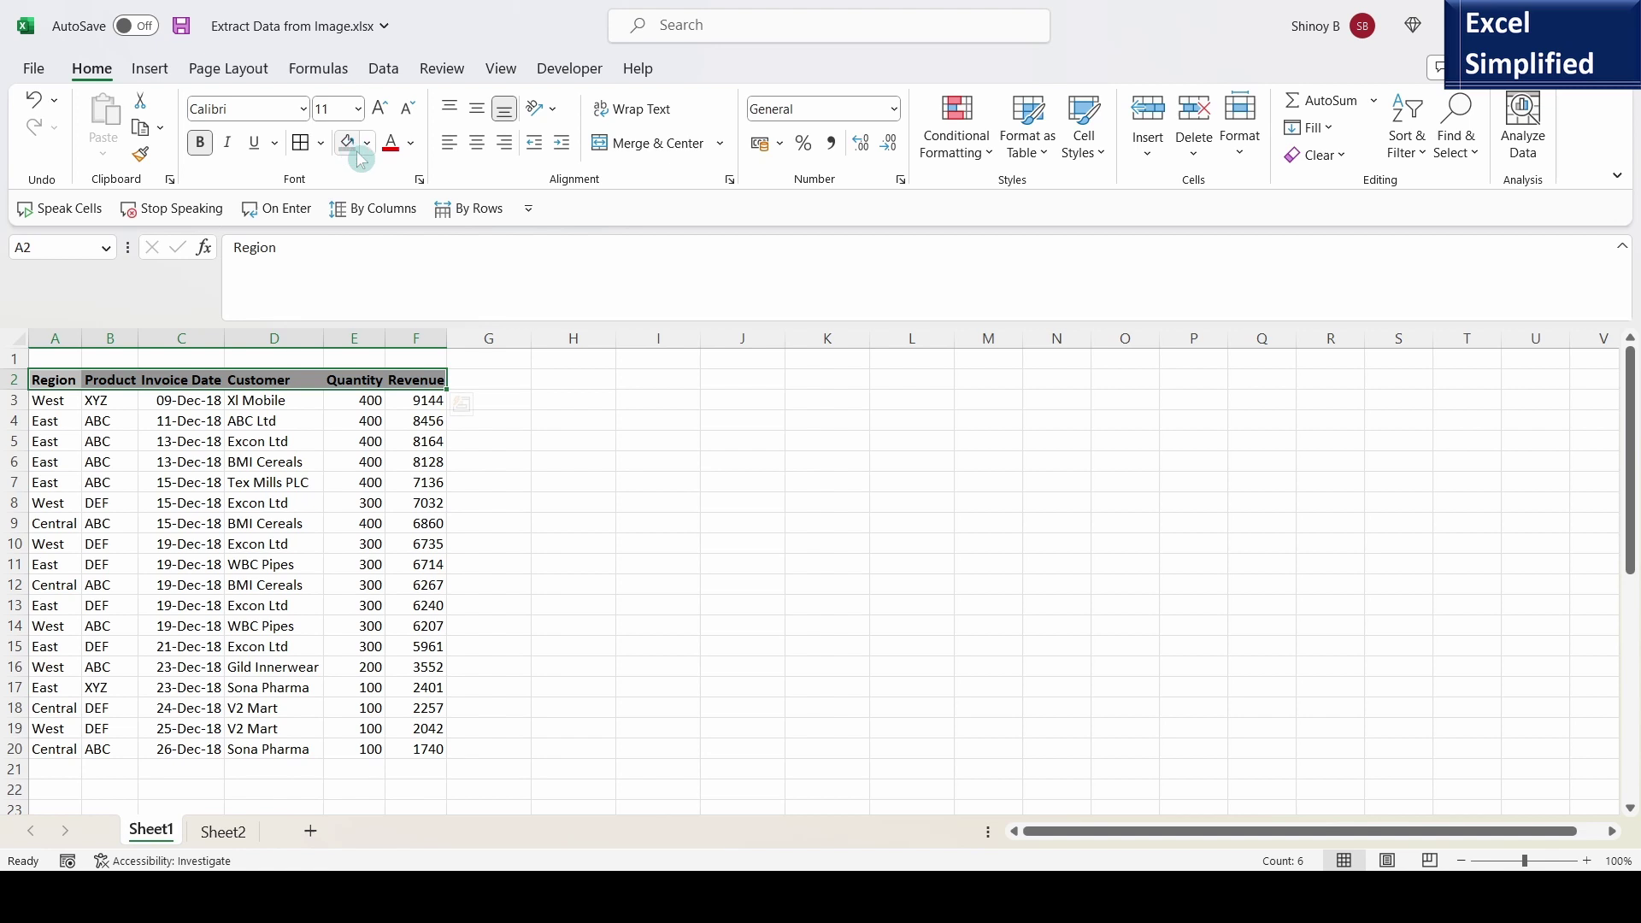
{"action": "left_click", "coordinate": [38, 379]}
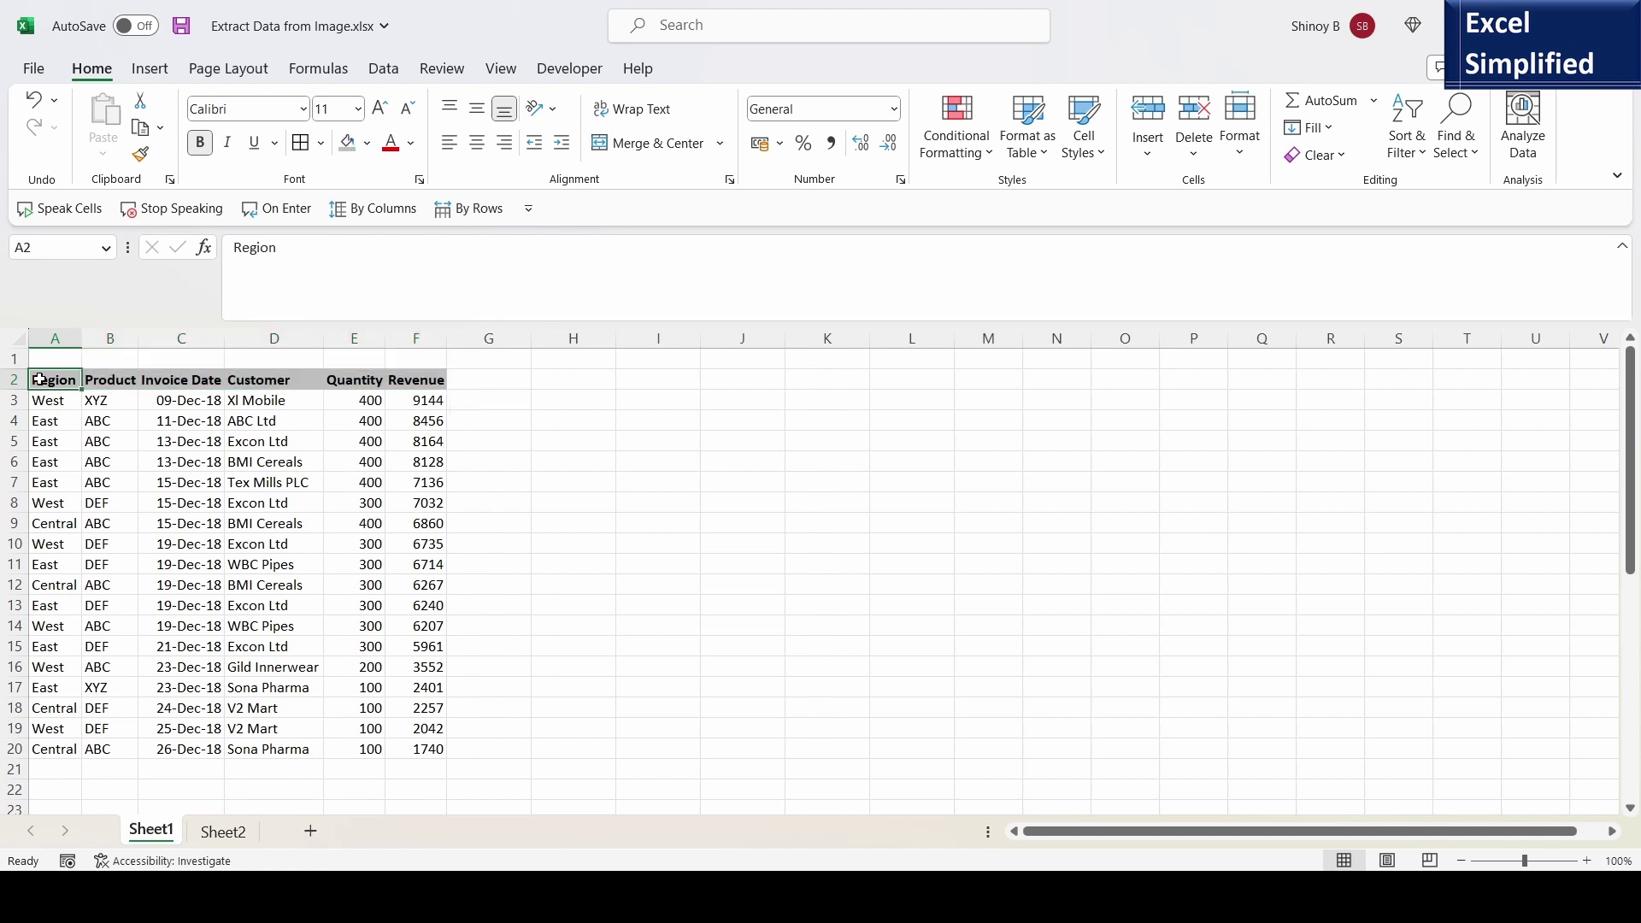
{"action": "key", "text": "ctrl+a"}
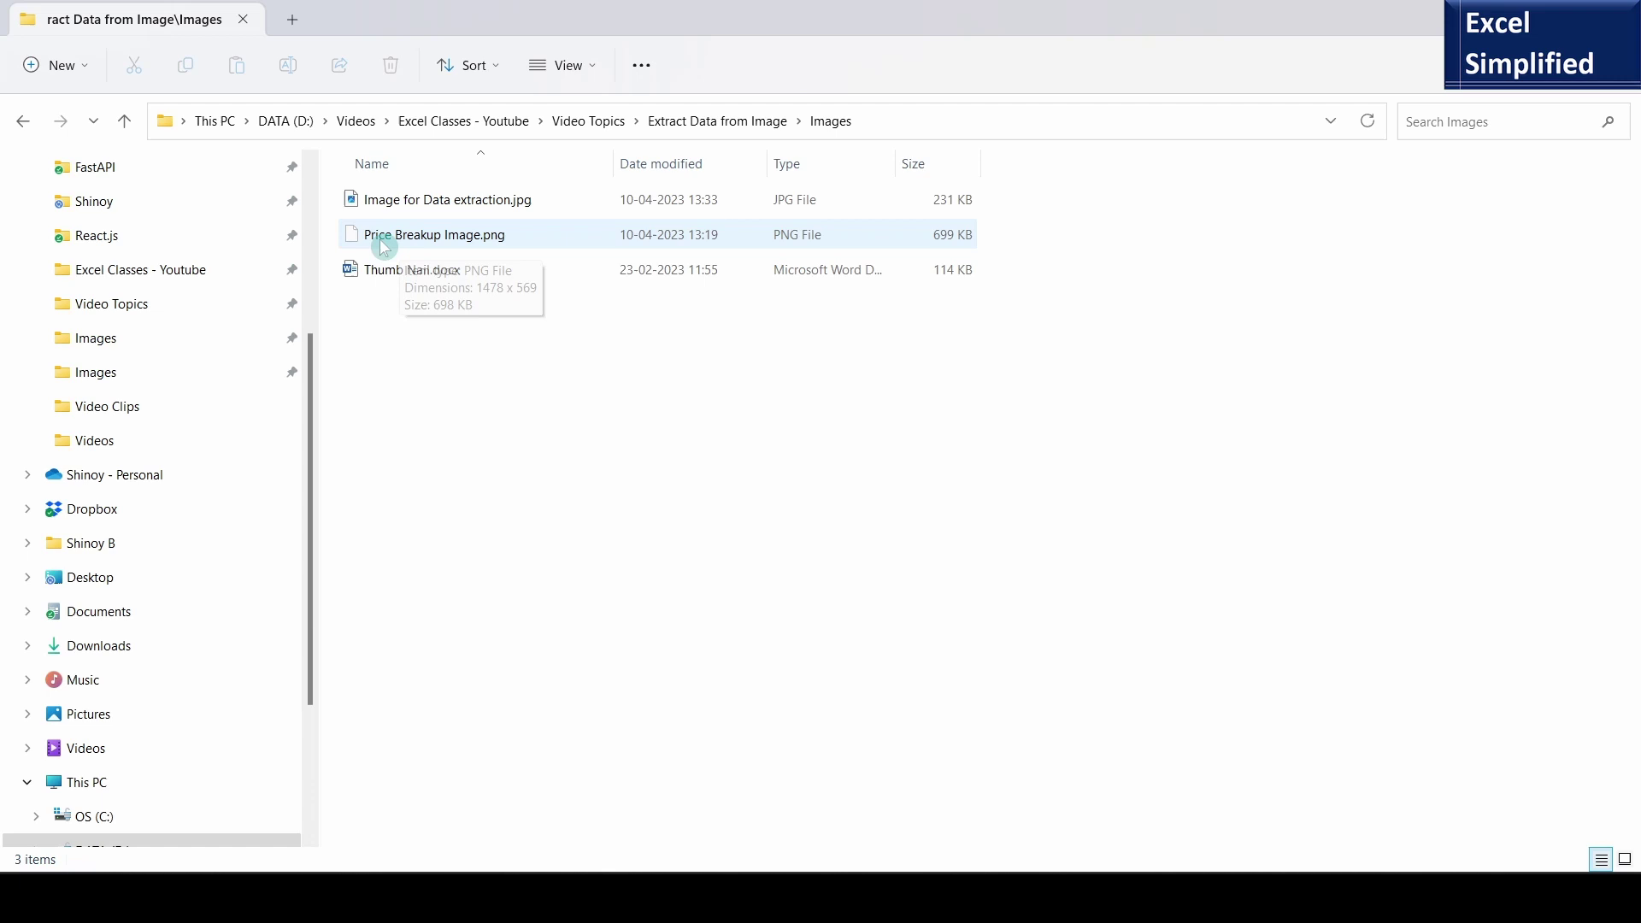
- Open Price Breakup Image.png to view the car price breakup photo
{"action": "double_click", "coordinate": [428, 244]}
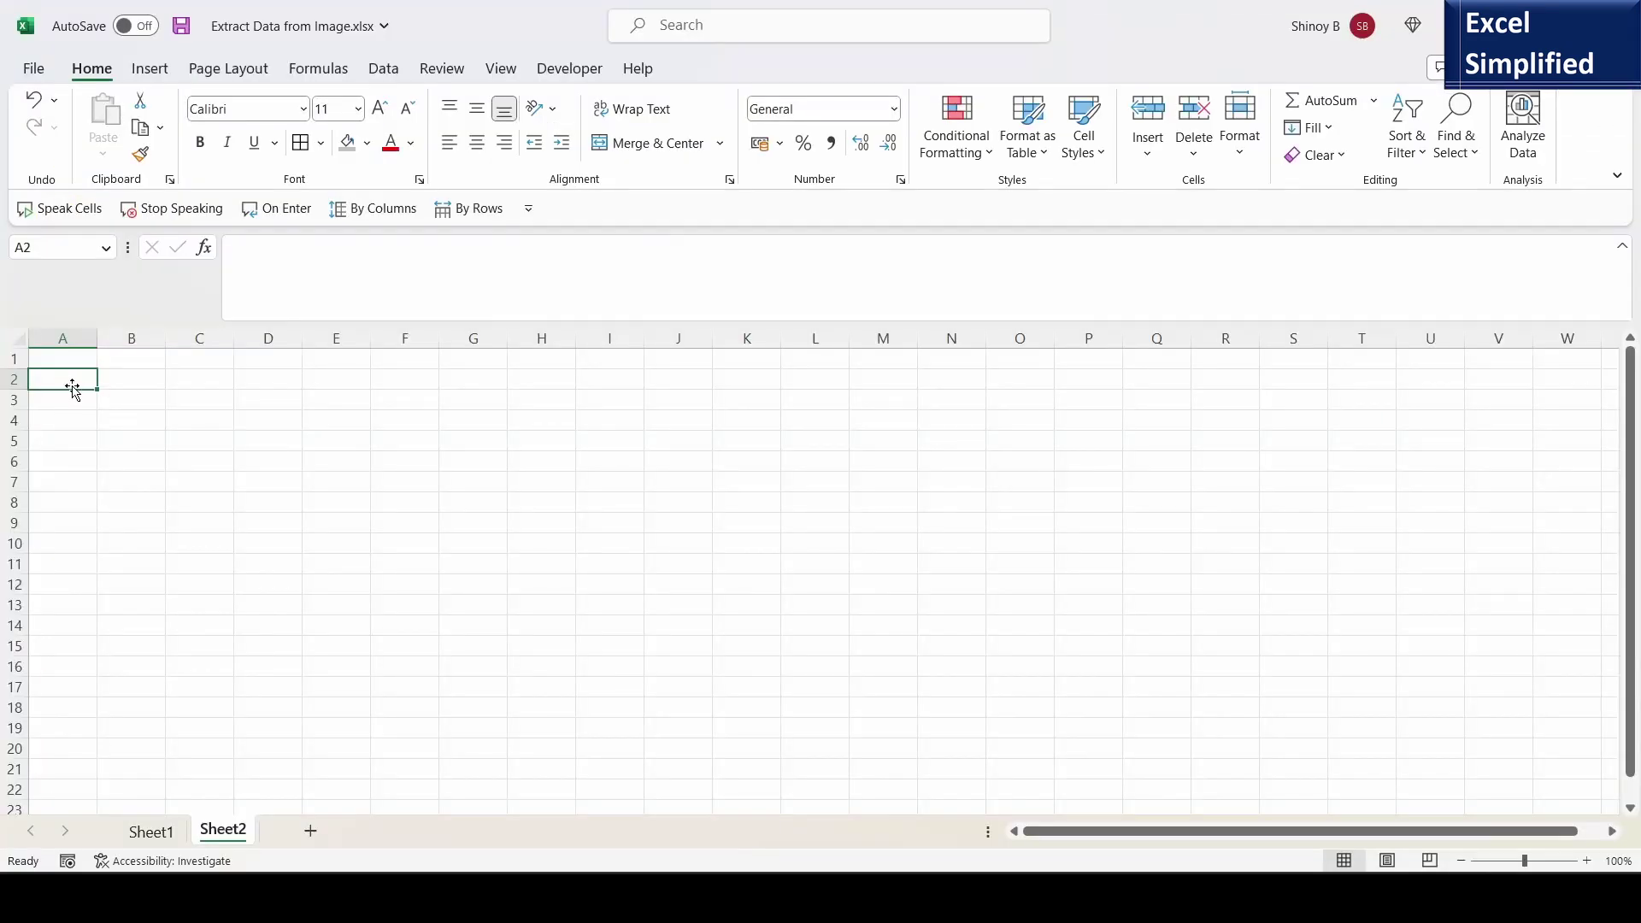
- On Sheet2, extract data from Price Breakup Image.png using Data > From Picture > Picture From File
{"action": "left_click", "coordinate": [390, 70]}
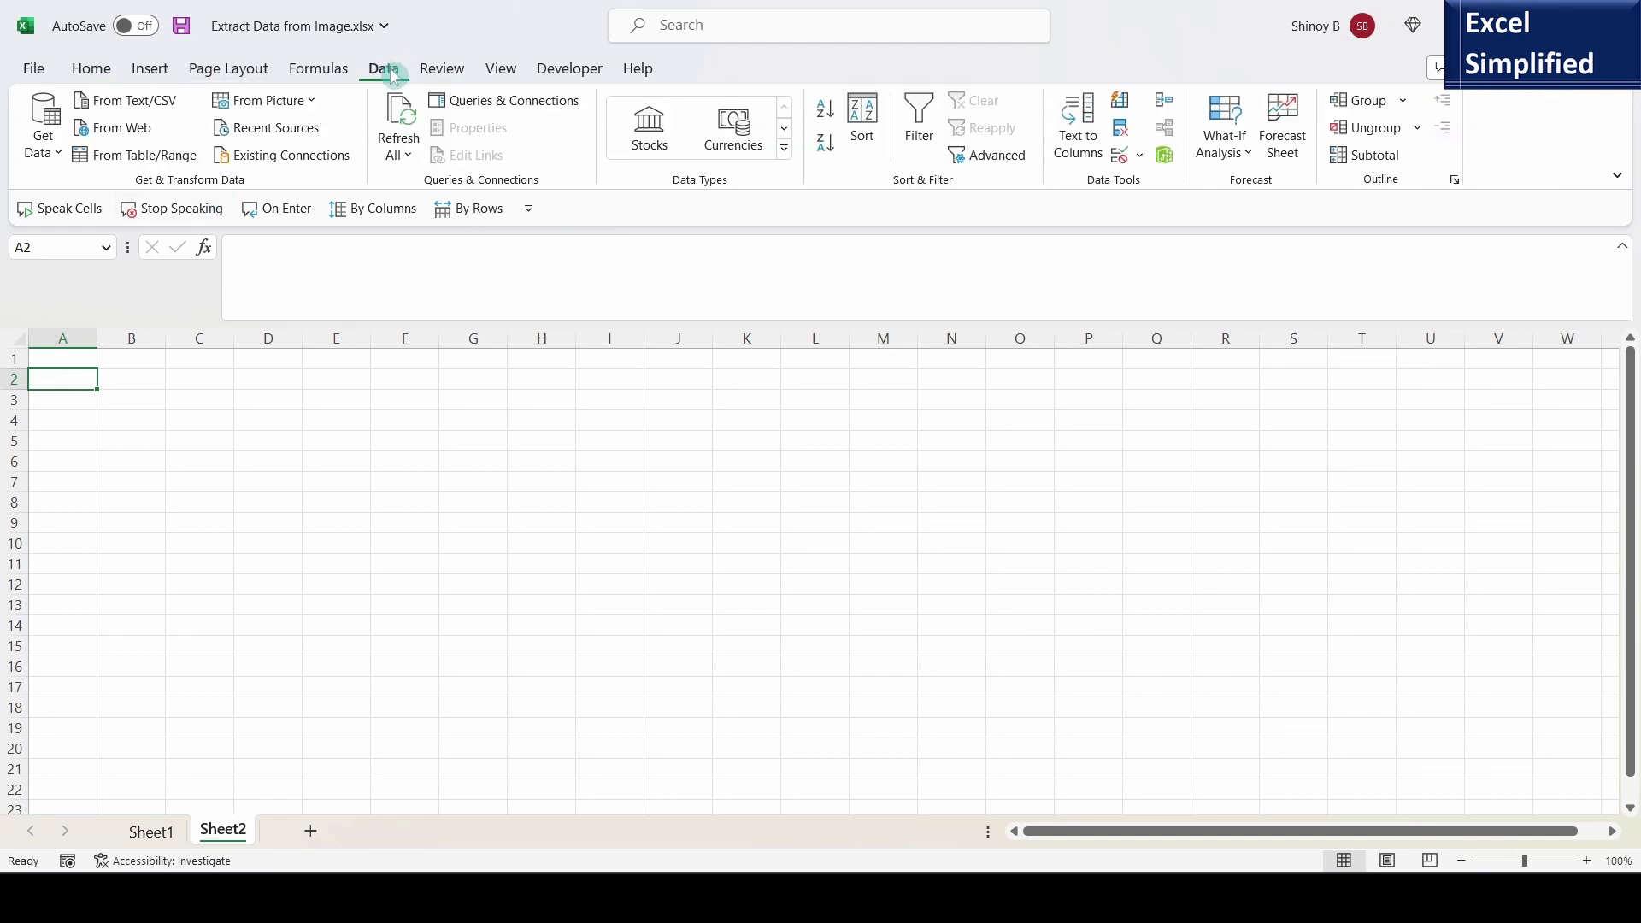
{"action": "left_click", "coordinate": [312, 104]}
{"action": "left_click", "coordinate": [292, 133]}
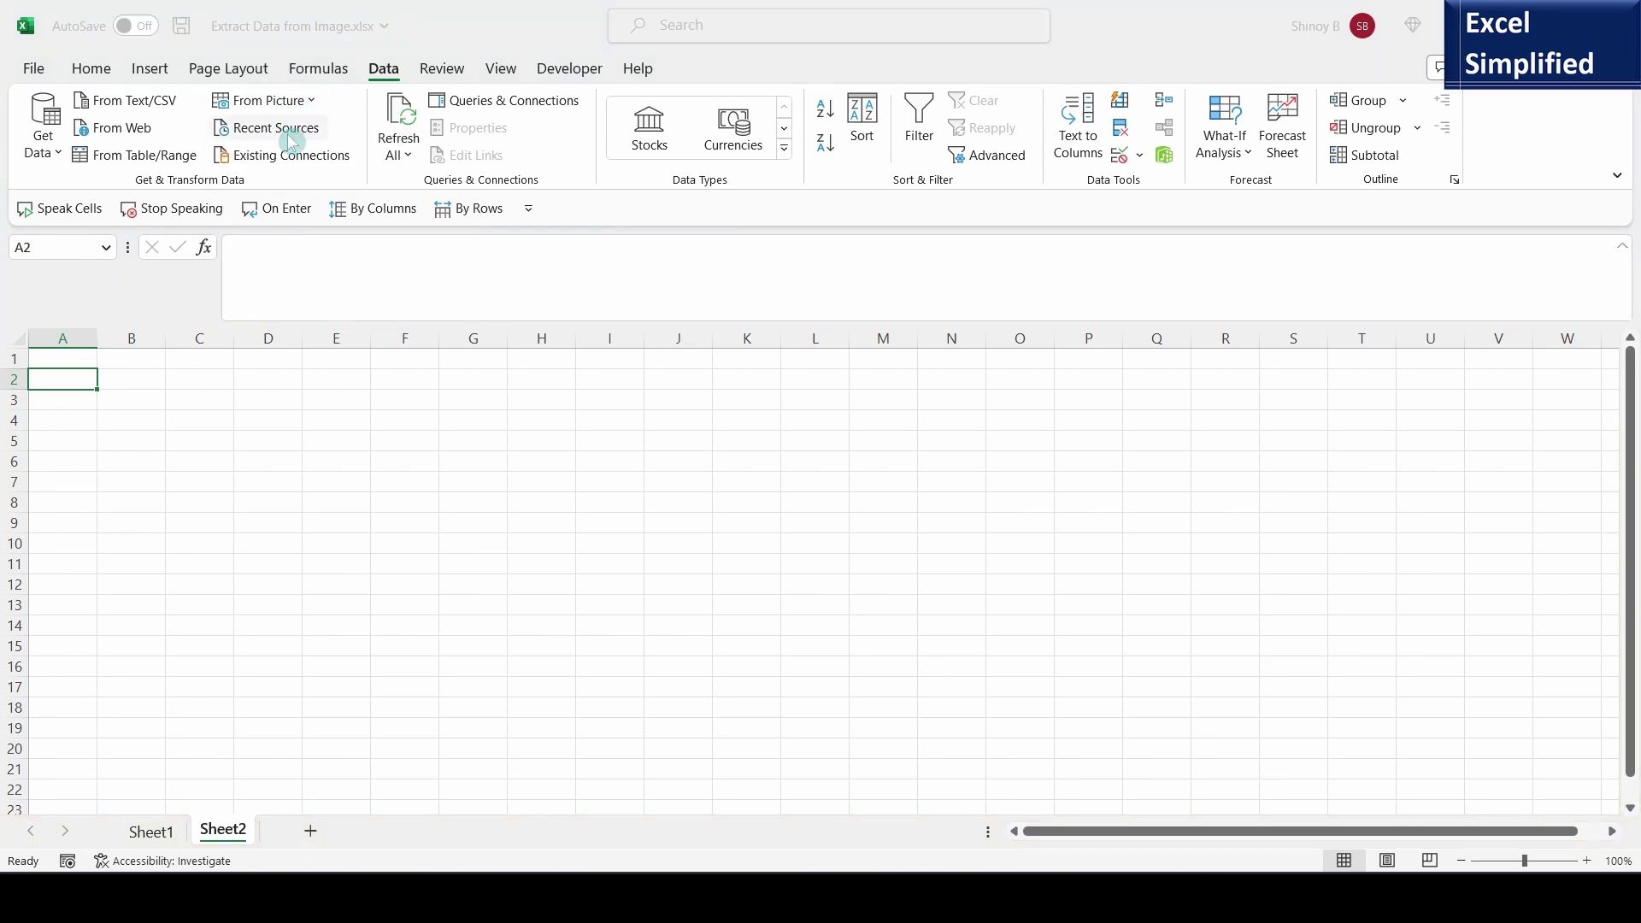
{"action": "left_click", "coordinate": [491, 214]}
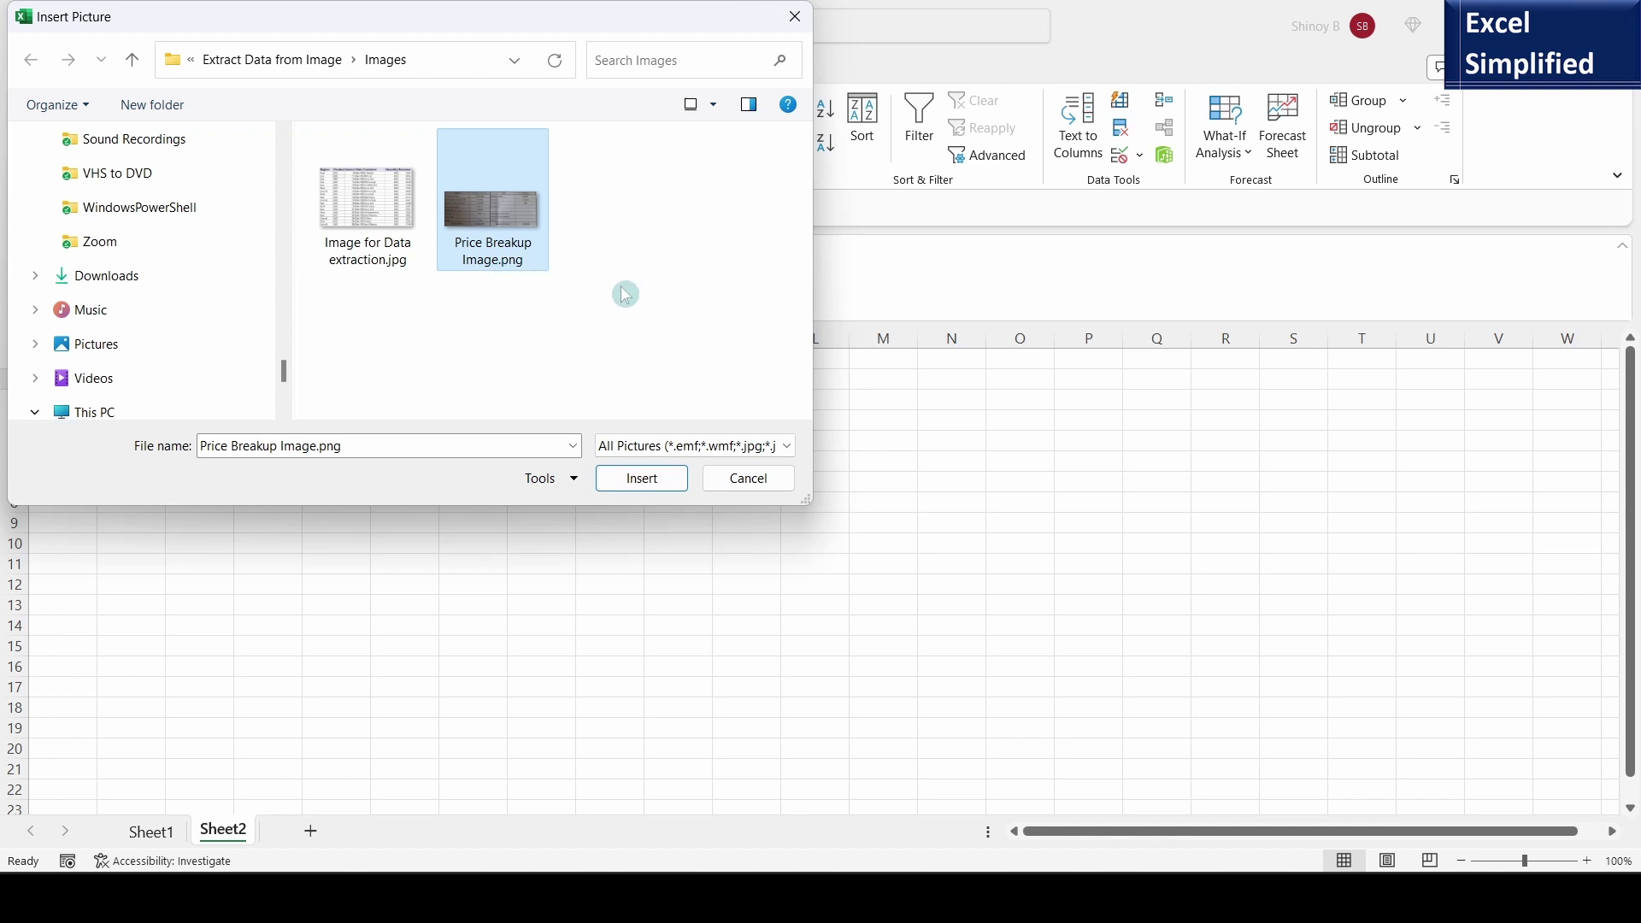
{"action": "left_click", "coordinate": [642, 479]}
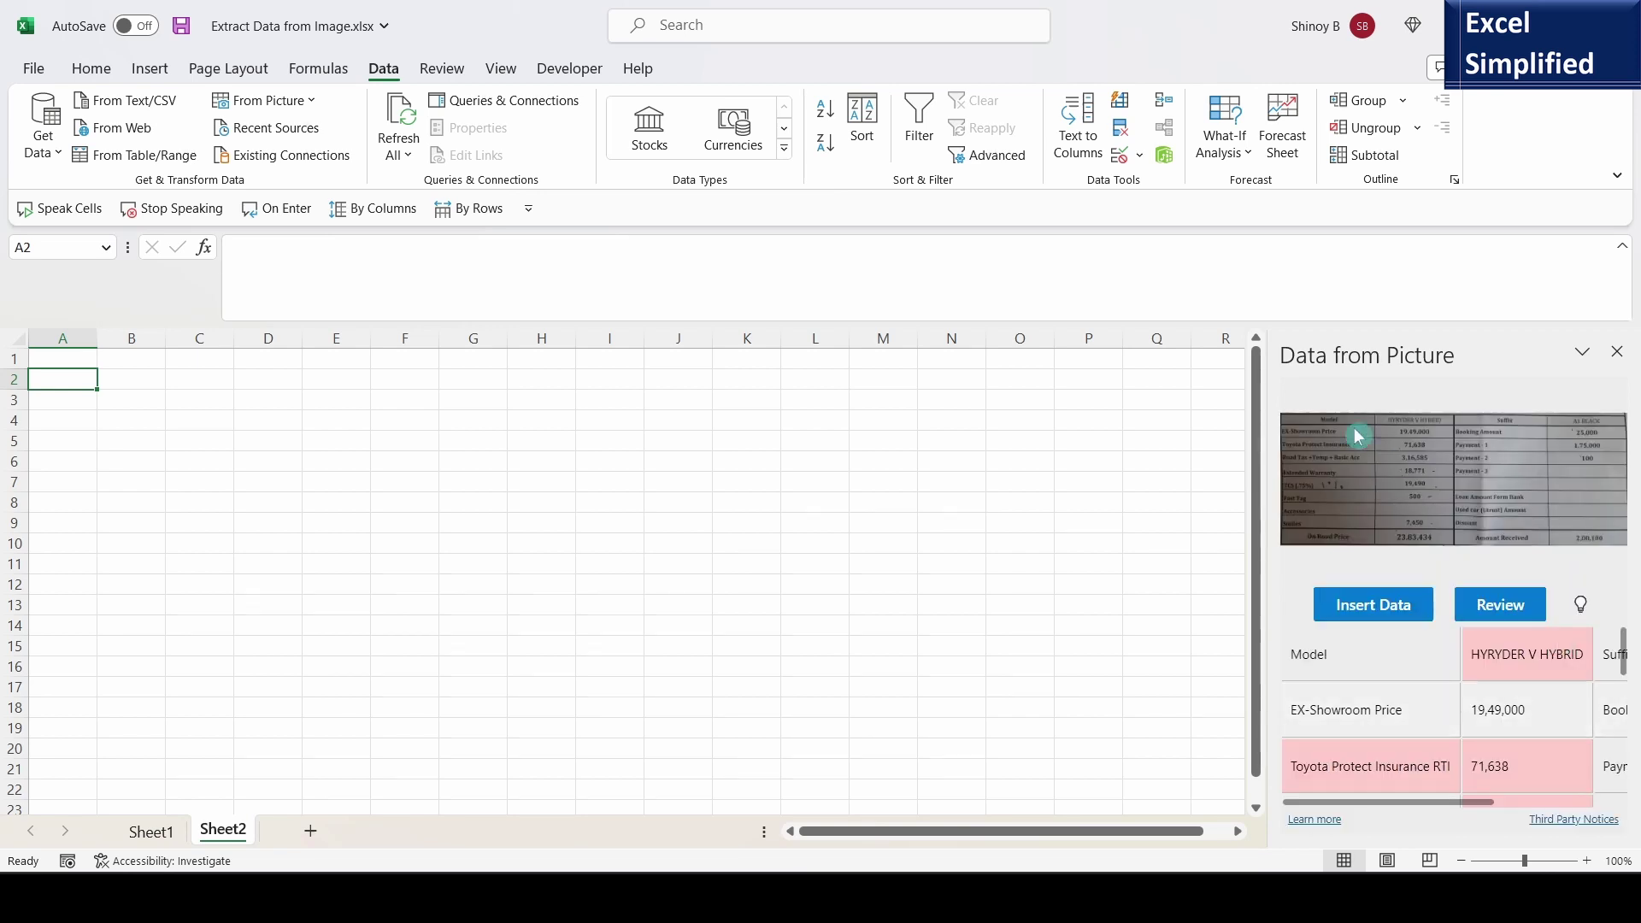
- Accept HYRYDER V HYBRID, 25,000, the insurance label and 3,16,585, correcting 00 to 100
{"action": "left_click", "coordinate": [1501, 607]}
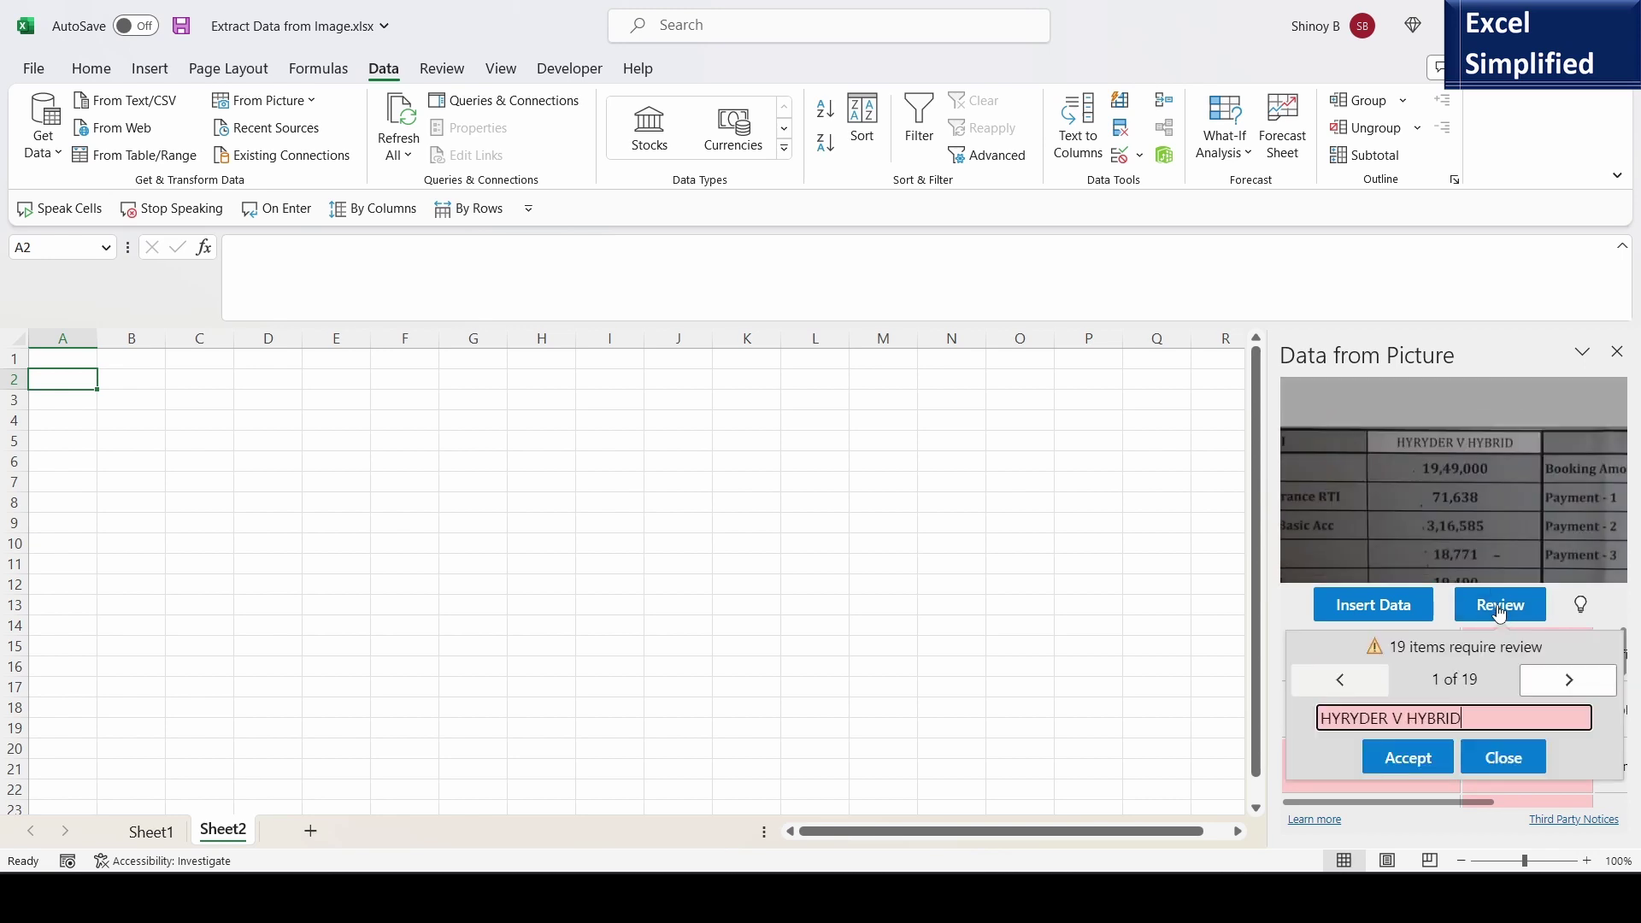
{"action": "left_click", "coordinate": [1412, 766]}
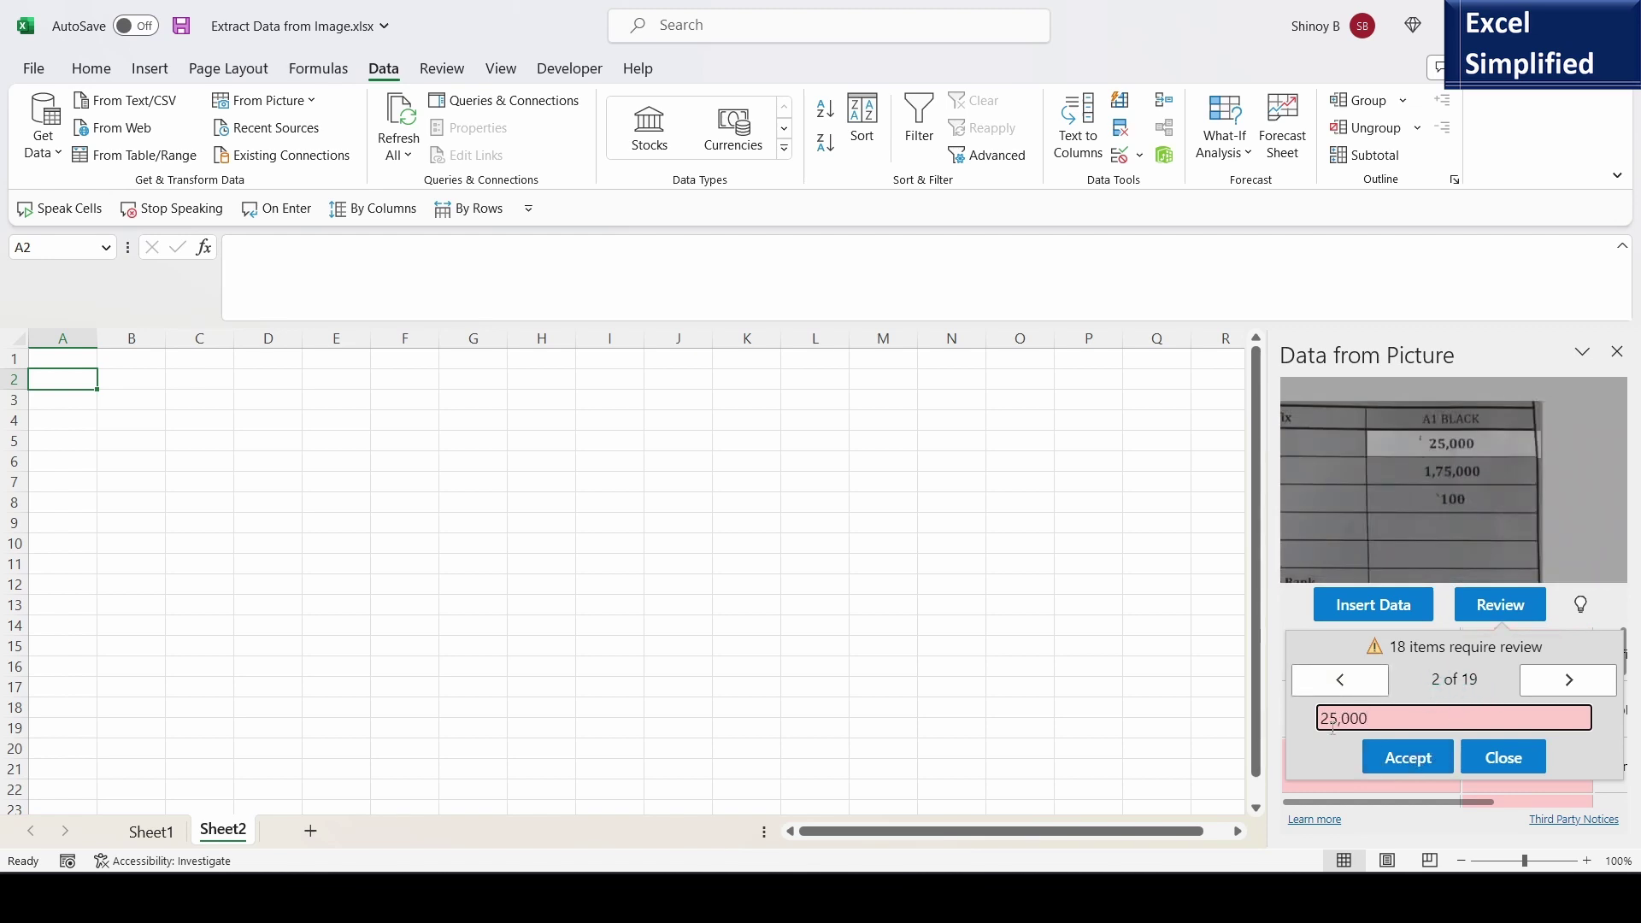
{"action": "left_click", "coordinate": [1400, 772]}
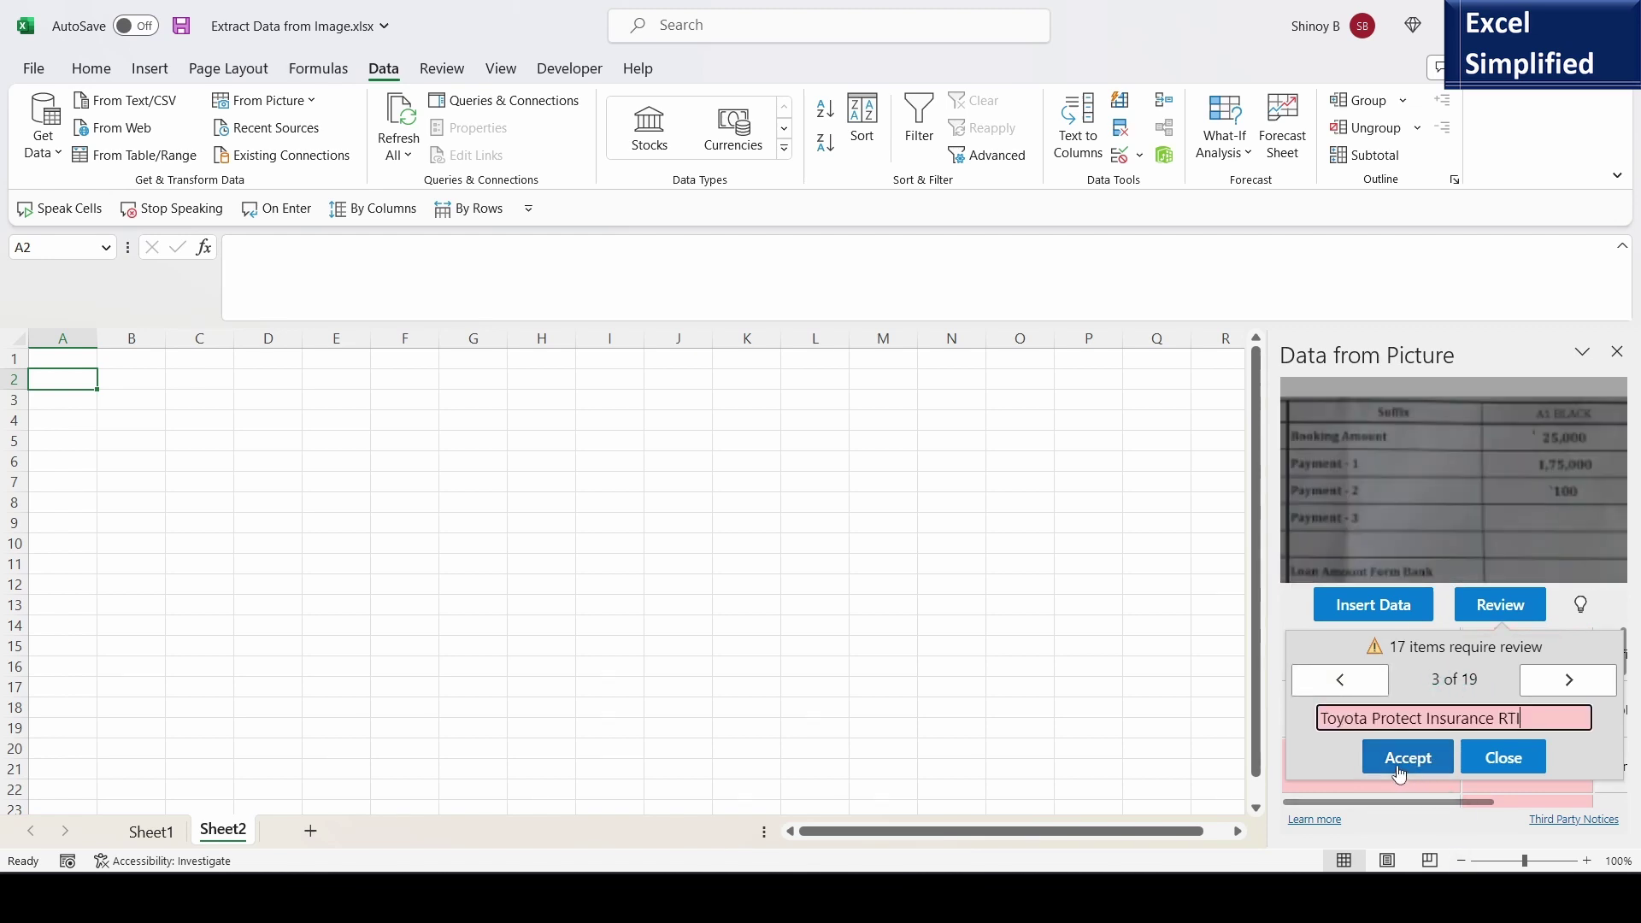
{"action": "left_click", "coordinate": [1395, 770]}
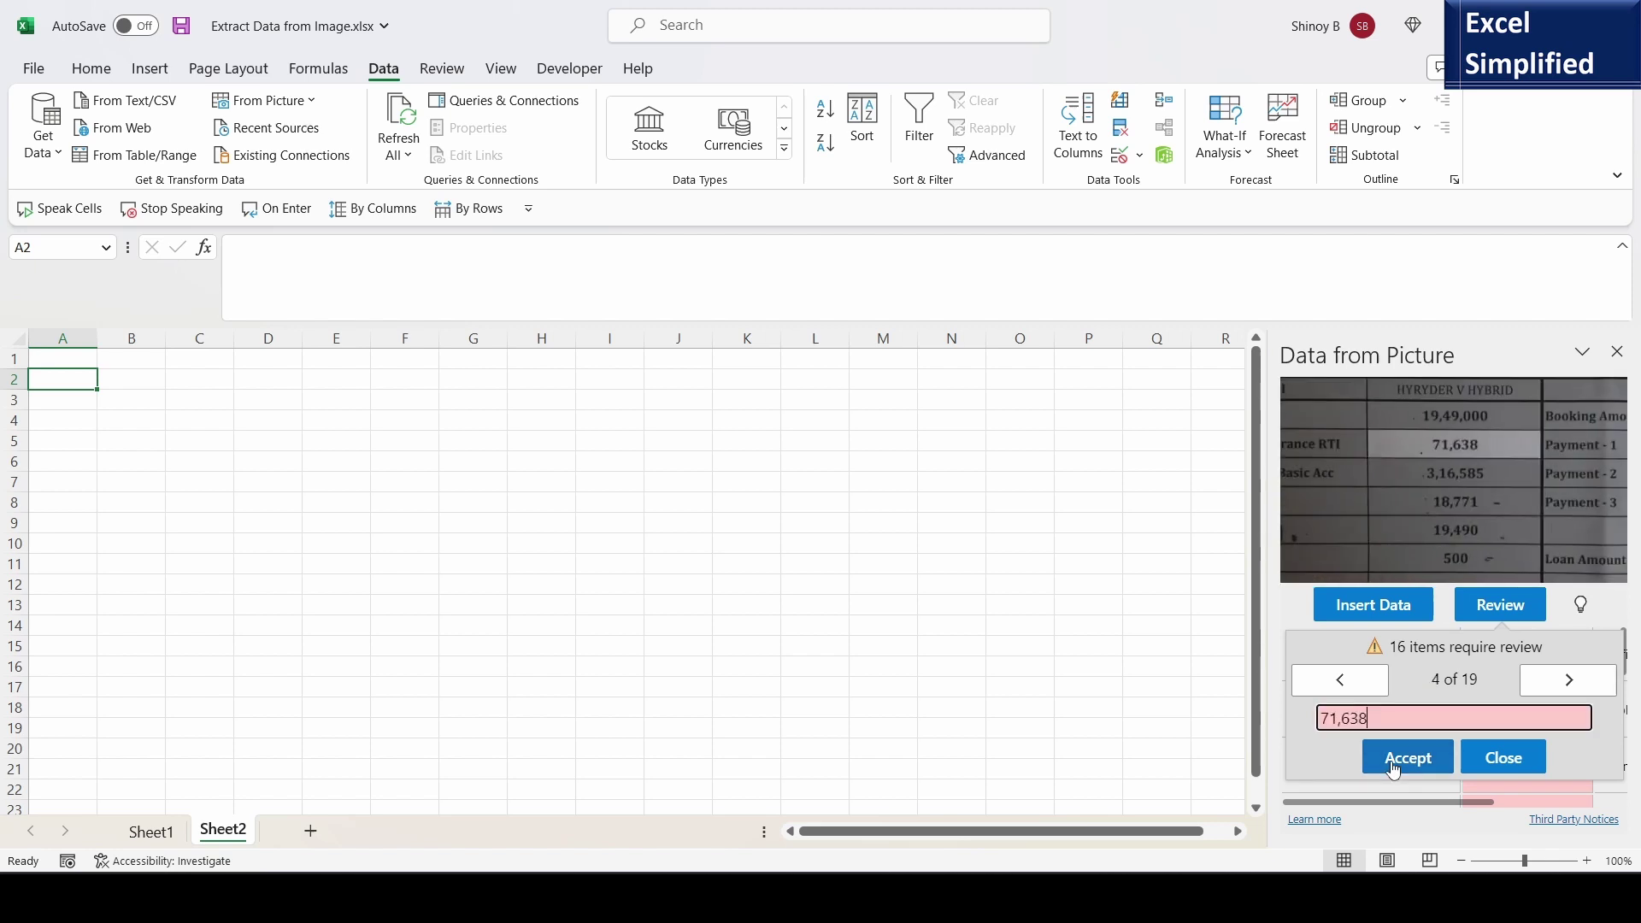
{"action": "left_click", "coordinate": [1394, 761]}
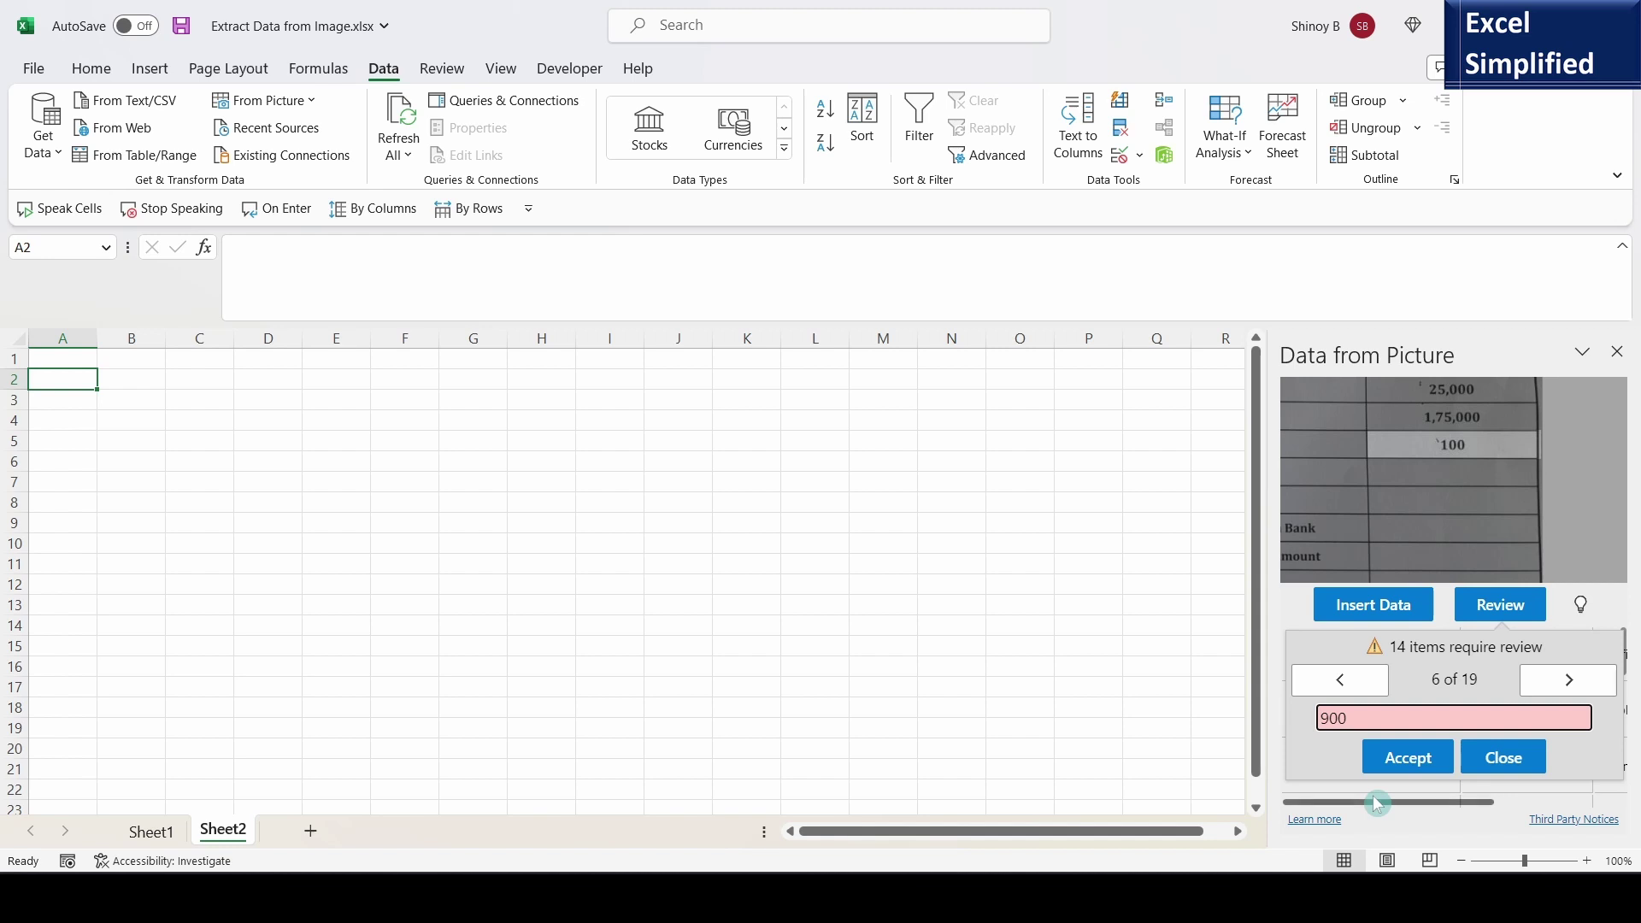
{"action": "type", "text": "1"}
{"action": "left_click", "coordinate": [1417, 761]}
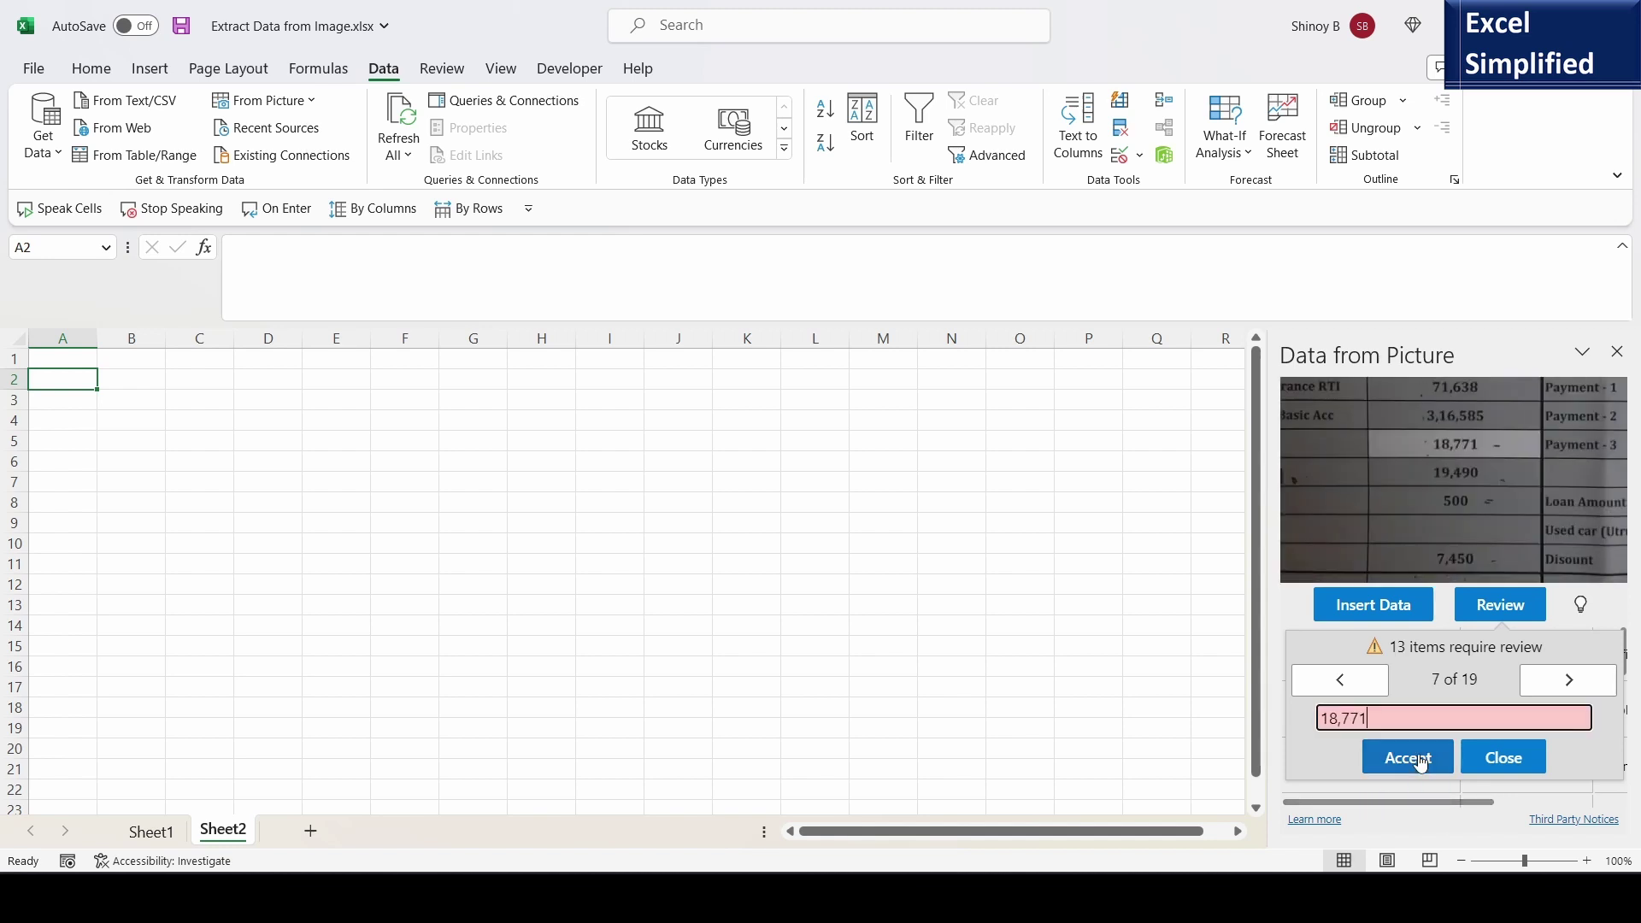
- Accept the remaining entries from 18,771 through 2,00,100 until none need review
{"action": "left_click", "coordinate": [1422, 763]}
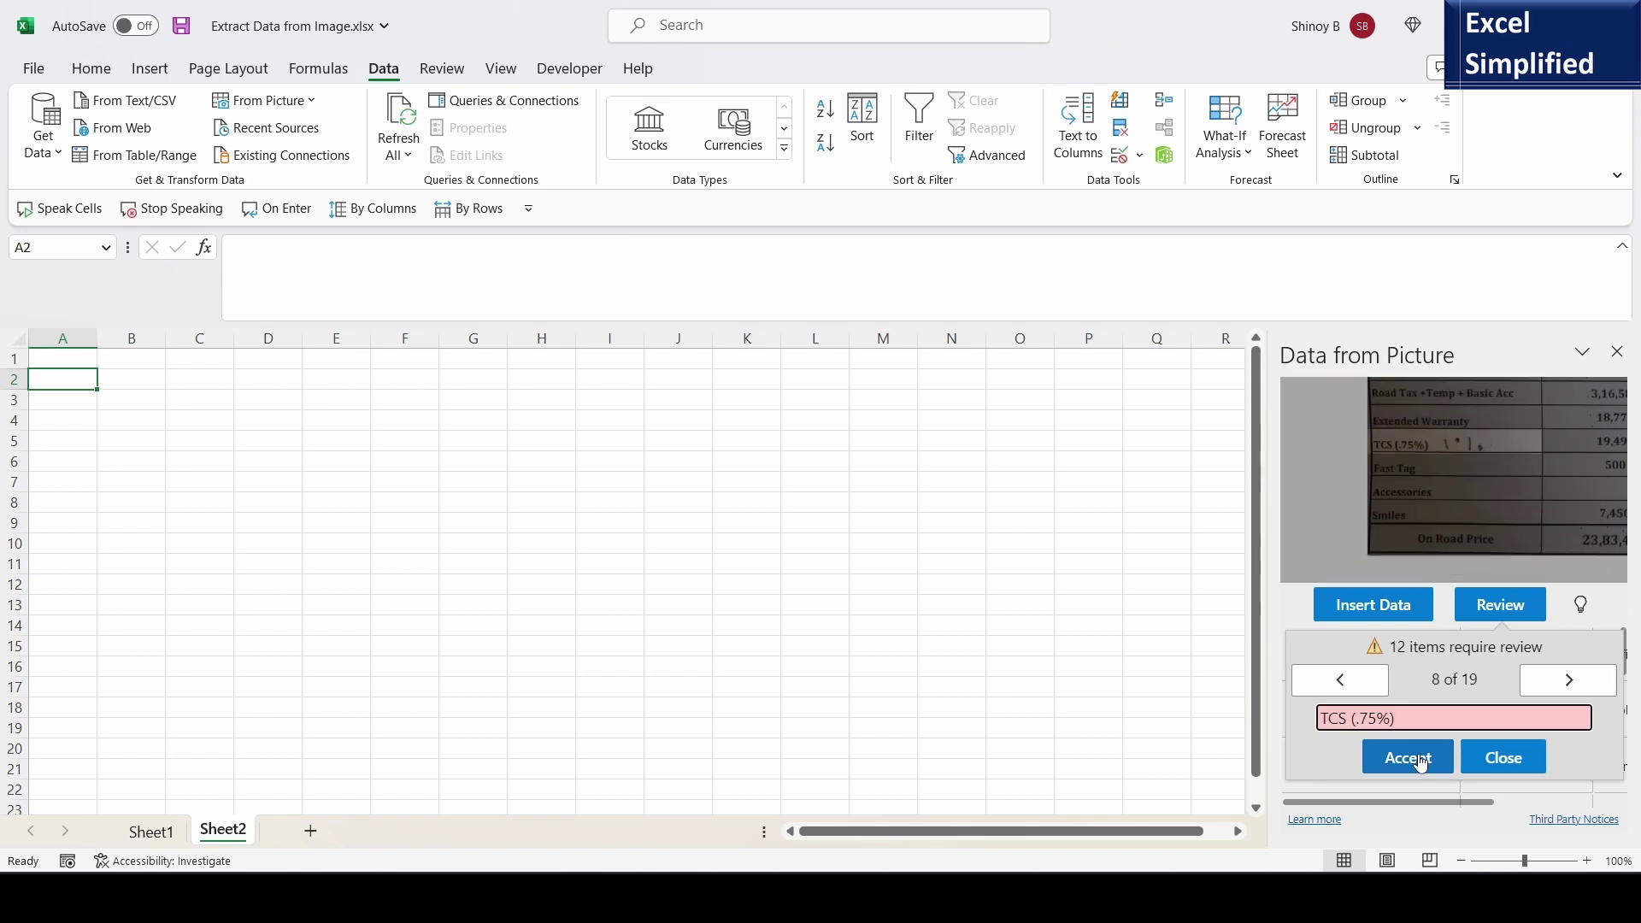
{"action": "left_click", "coordinate": [1422, 764]}
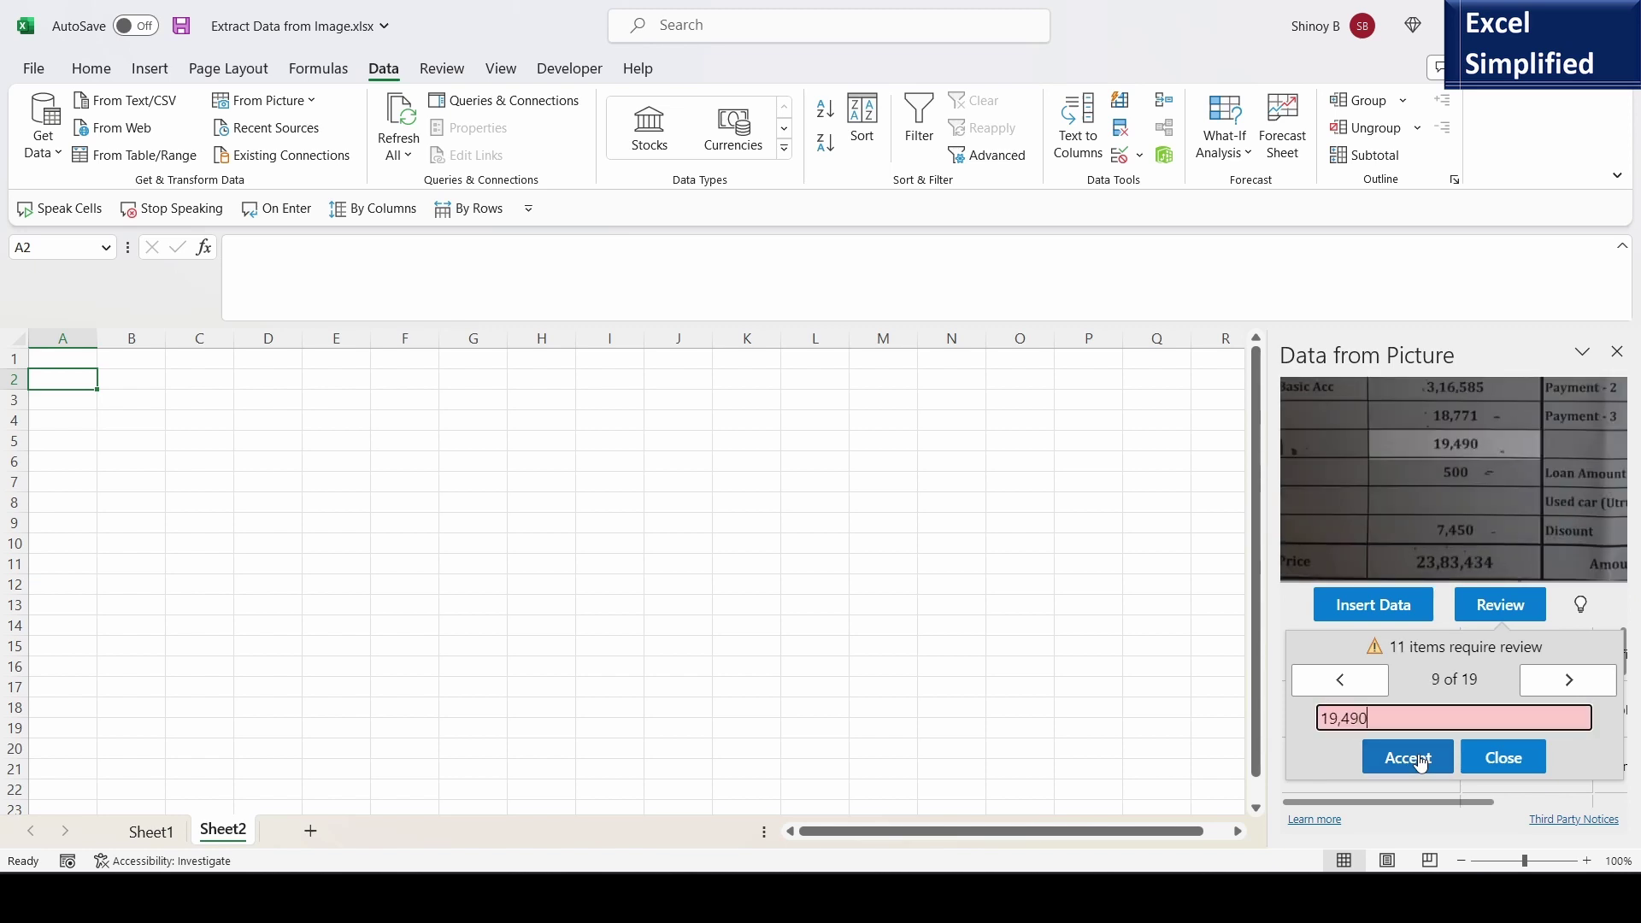
{"action": "left_click", "coordinate": [1422, 763]}
{"action": "left_click", "coordinate": [1422, 764]}
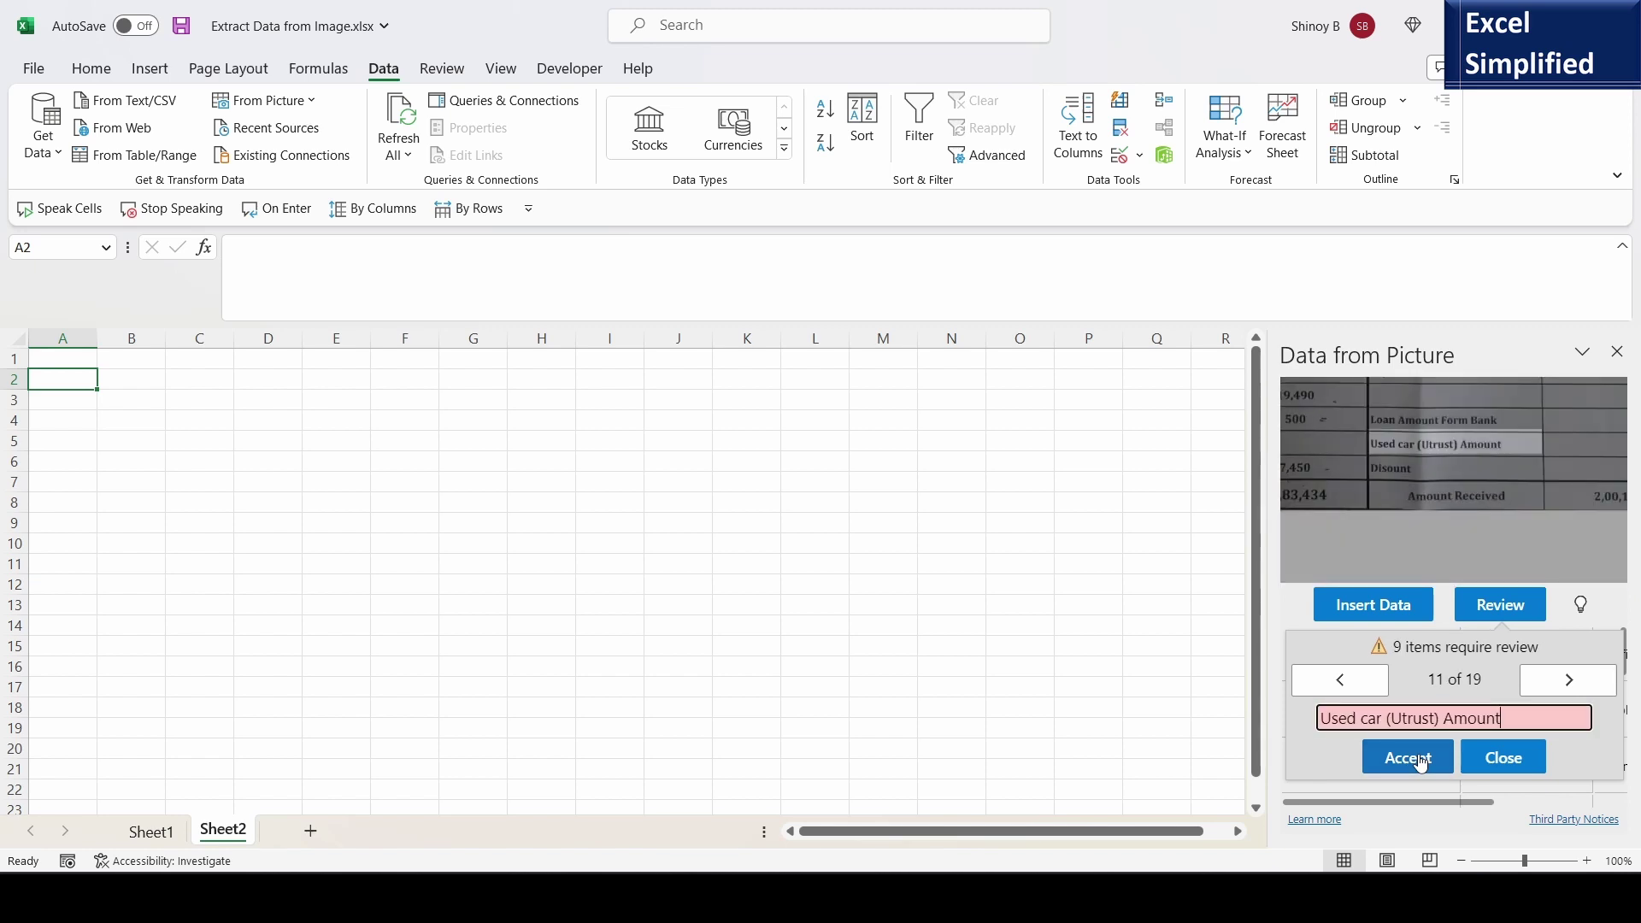
{"action": "left_click", "coordinate": [1422, 763]}
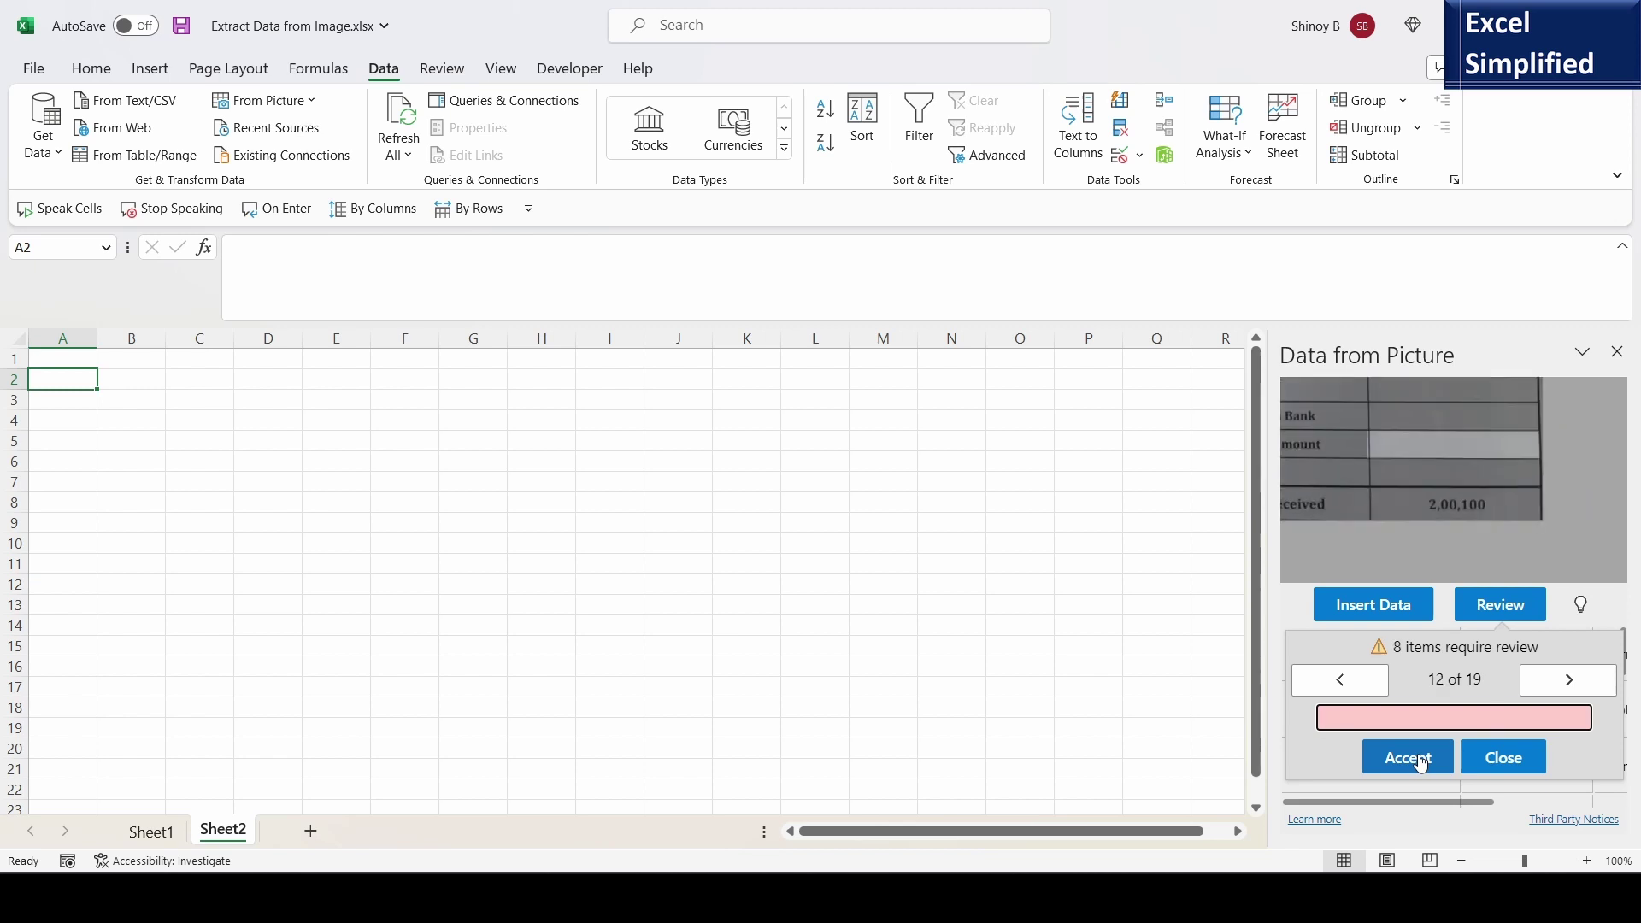
{"action": "left_click", "coordinate": [1421, 763]}
{"action": "left_click", "coordinate": [1422, 763]}
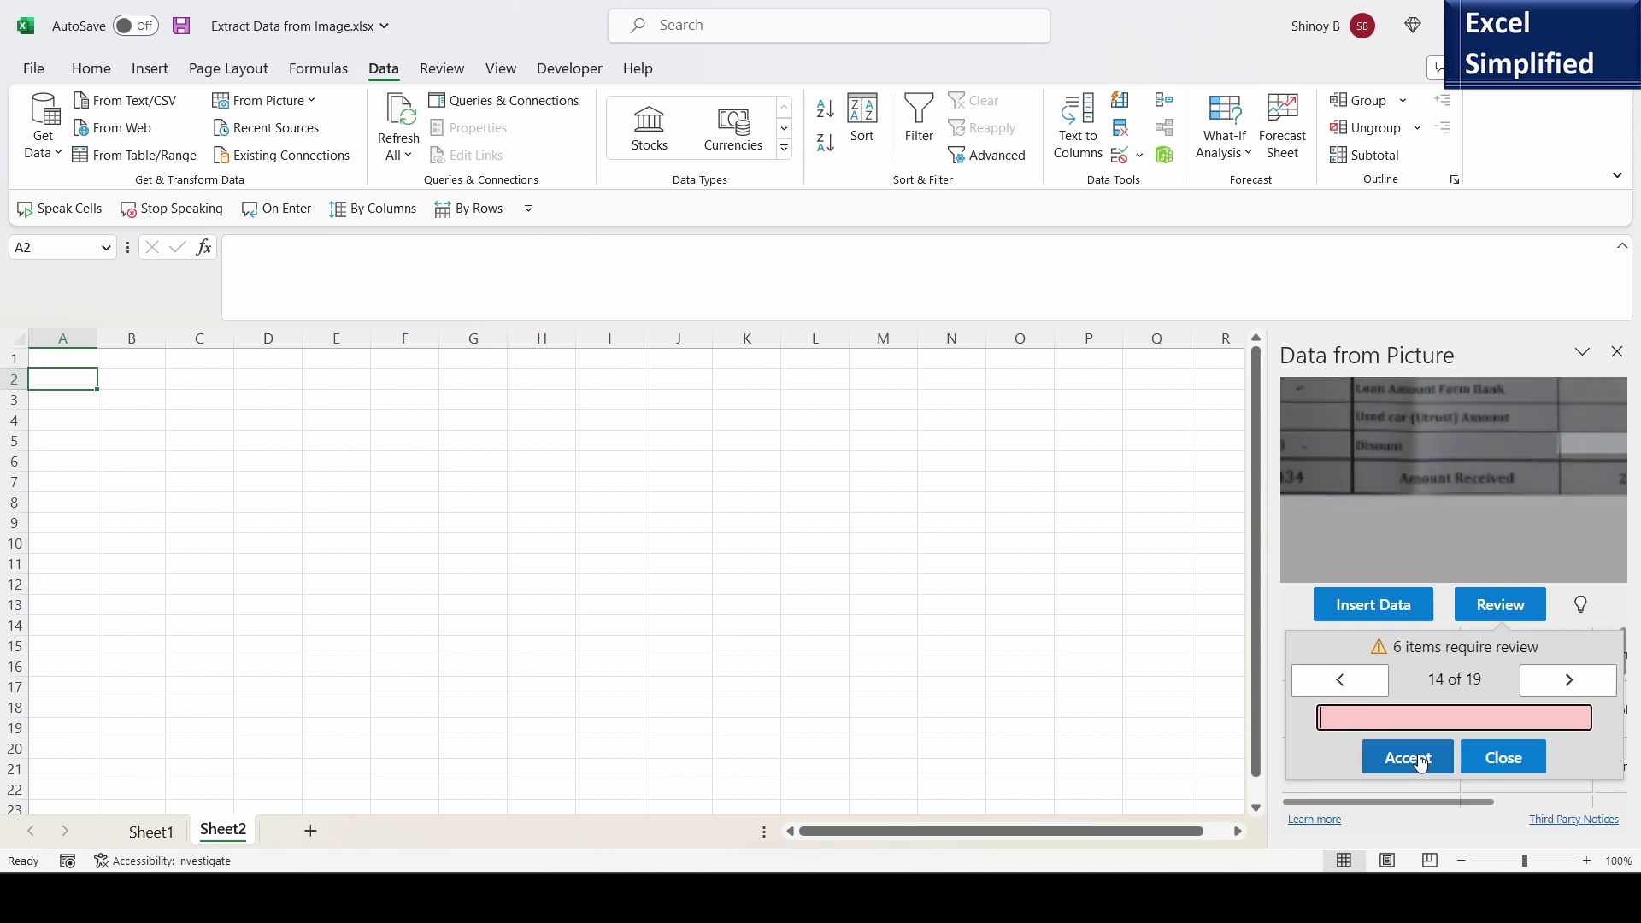
{"action": "left_click", "coordinate": [1421, 763]}
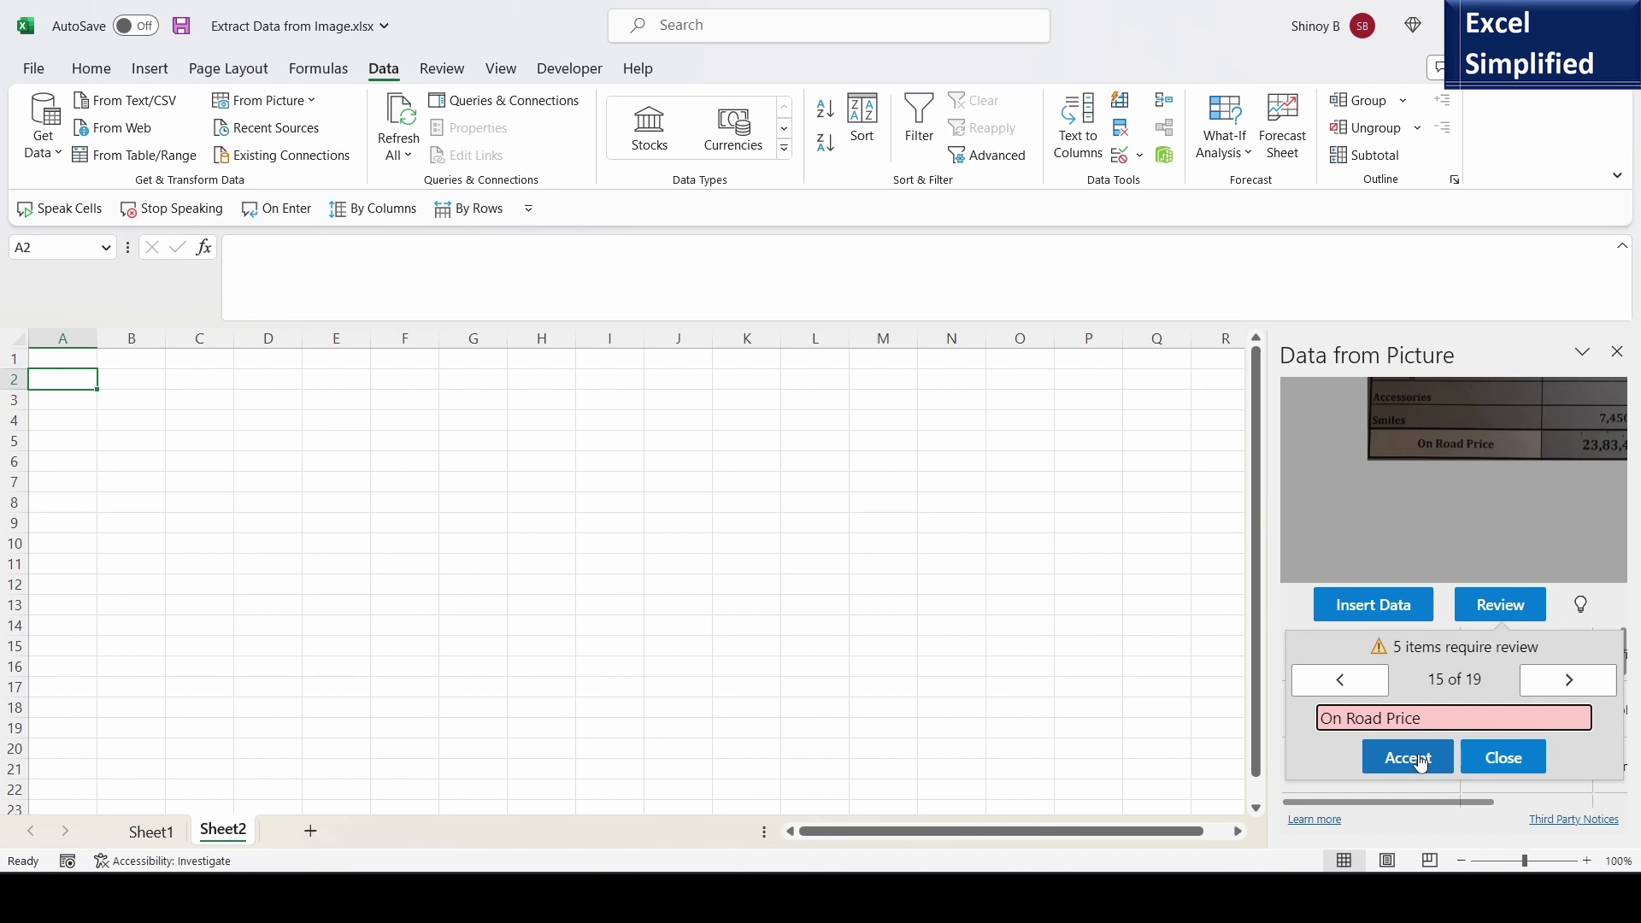
{"action": "left_click", "coordinate": [1421, 763]}
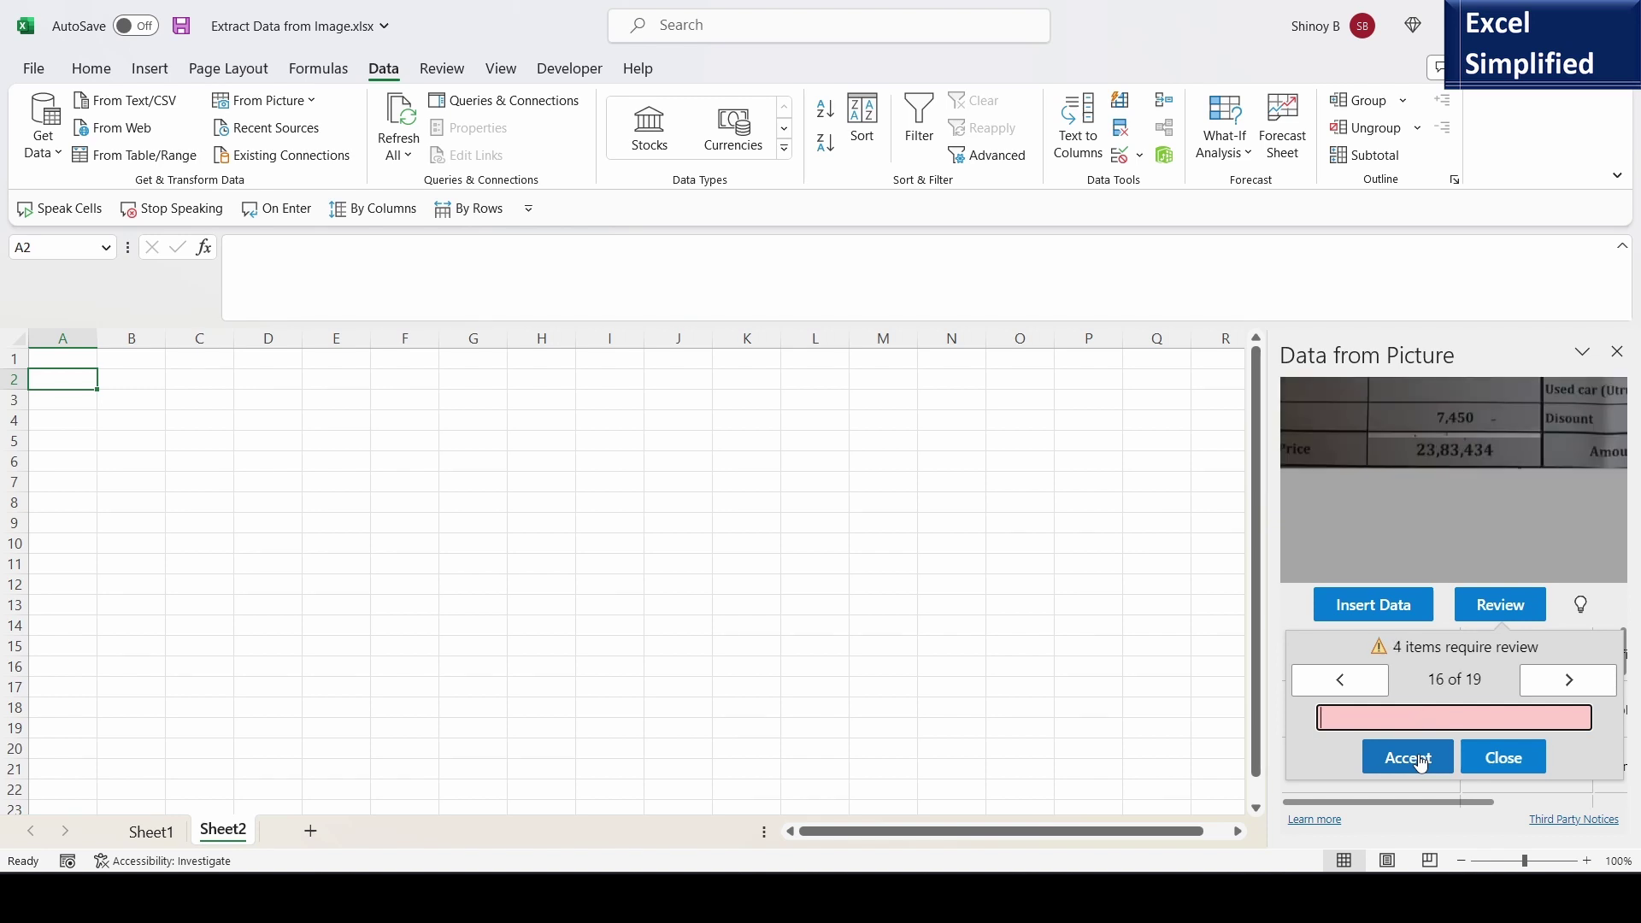
{"action": "left_click", "coordinate": [1422, 764]}
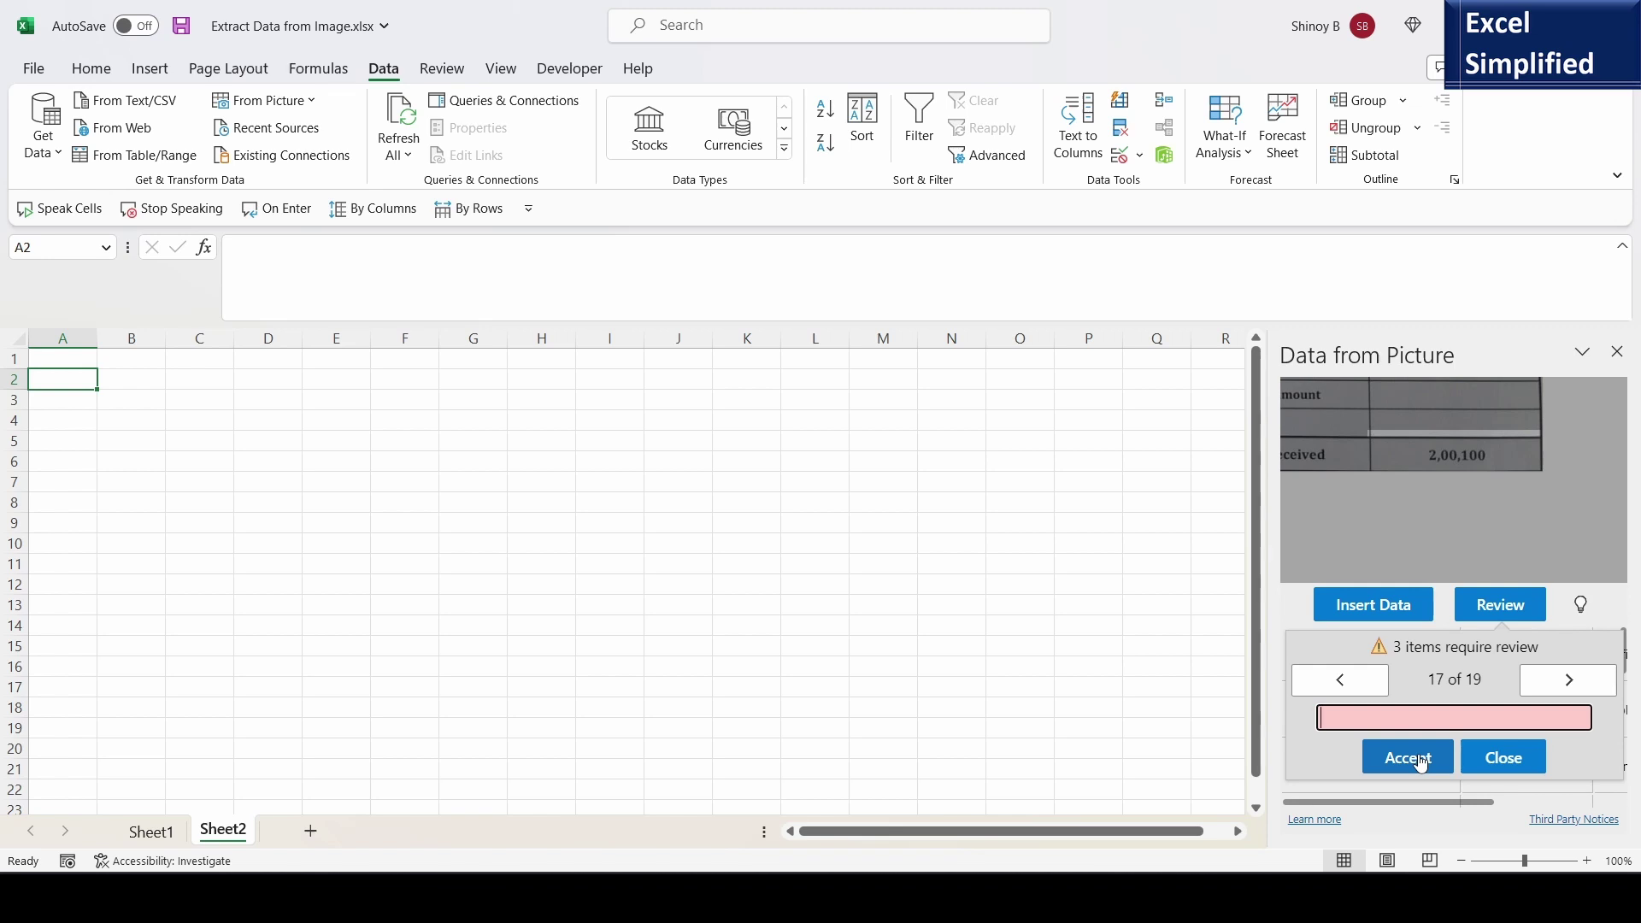
{"action": "left_click", "coordinate": [1421, 764]}
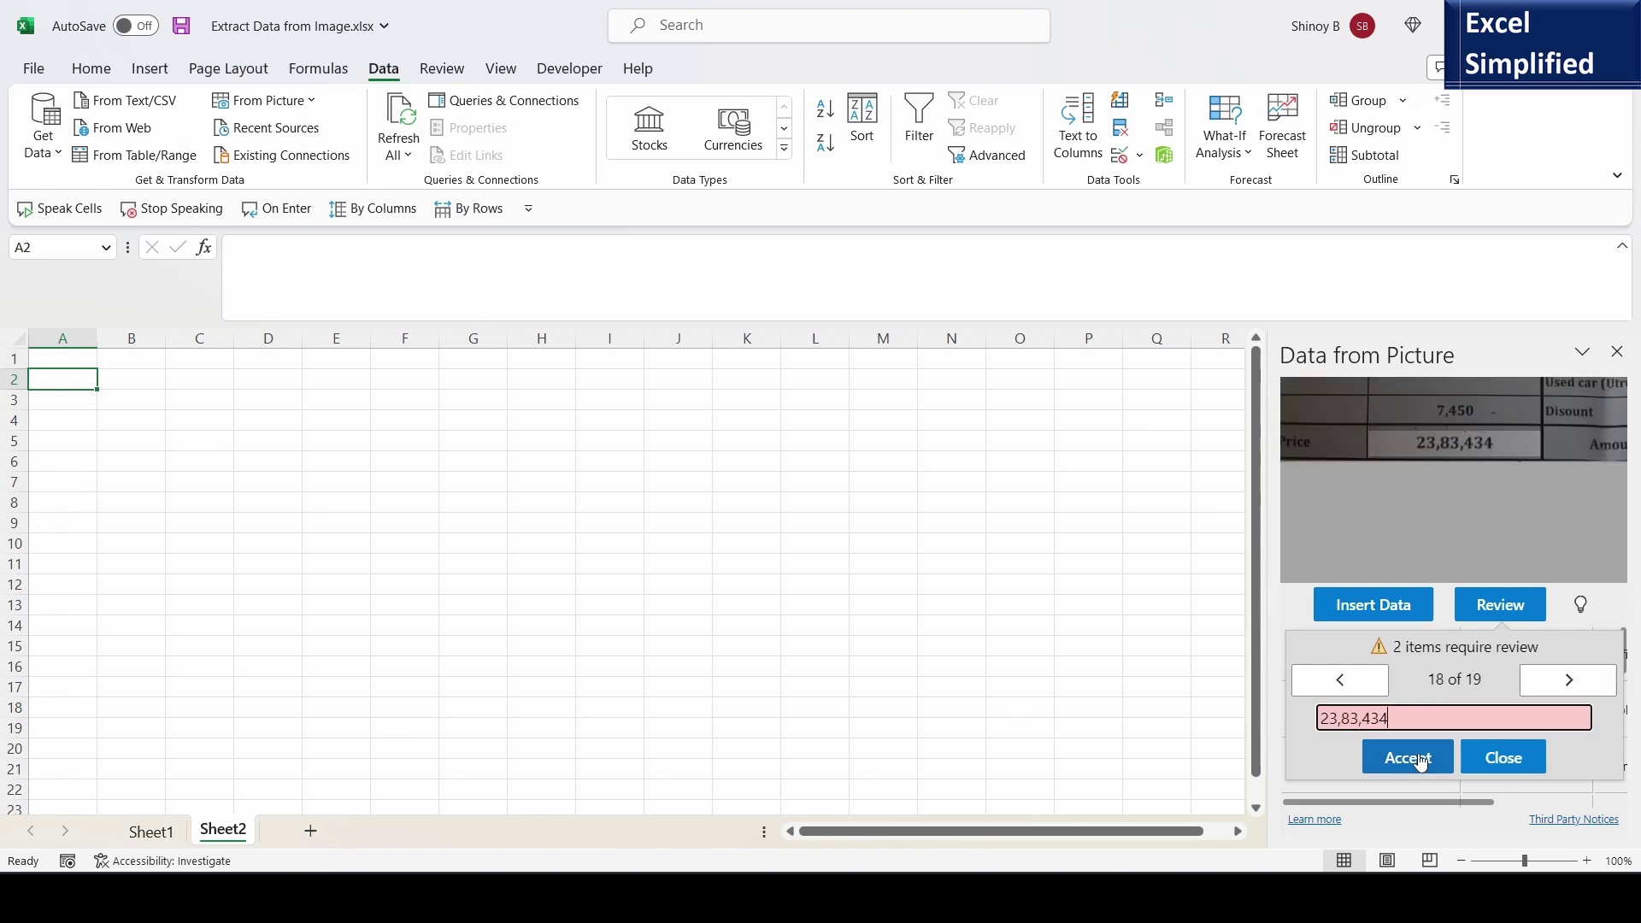
{"action": "left_click", "coordinate": [1422, 764]}
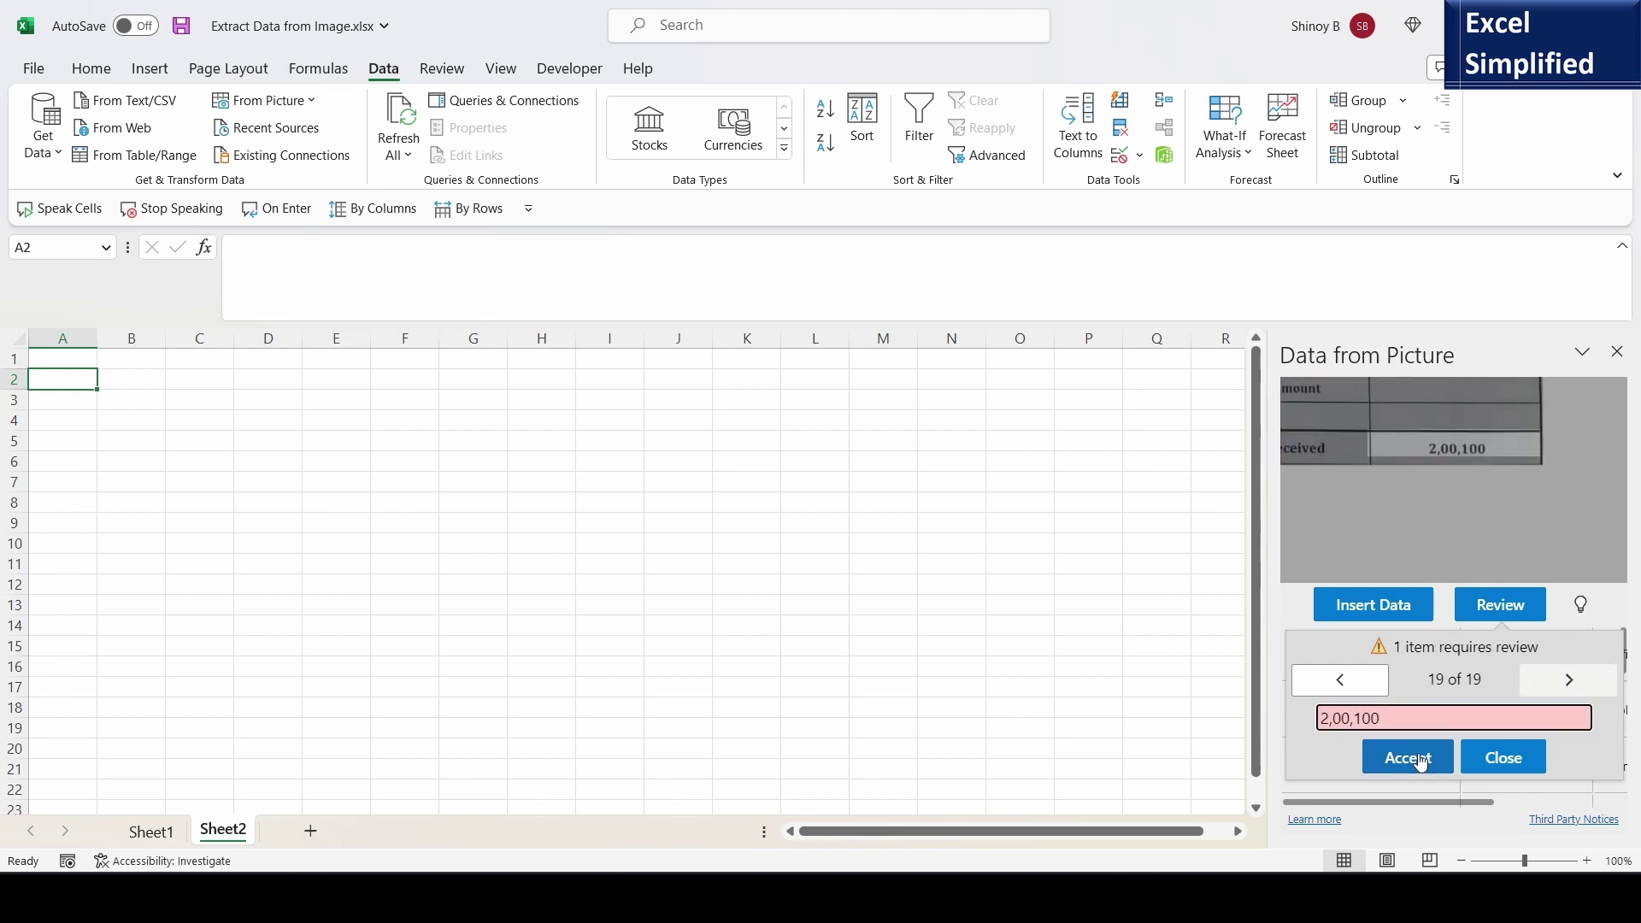
{"action": "left_click", "coordinate": [1422, 763]}
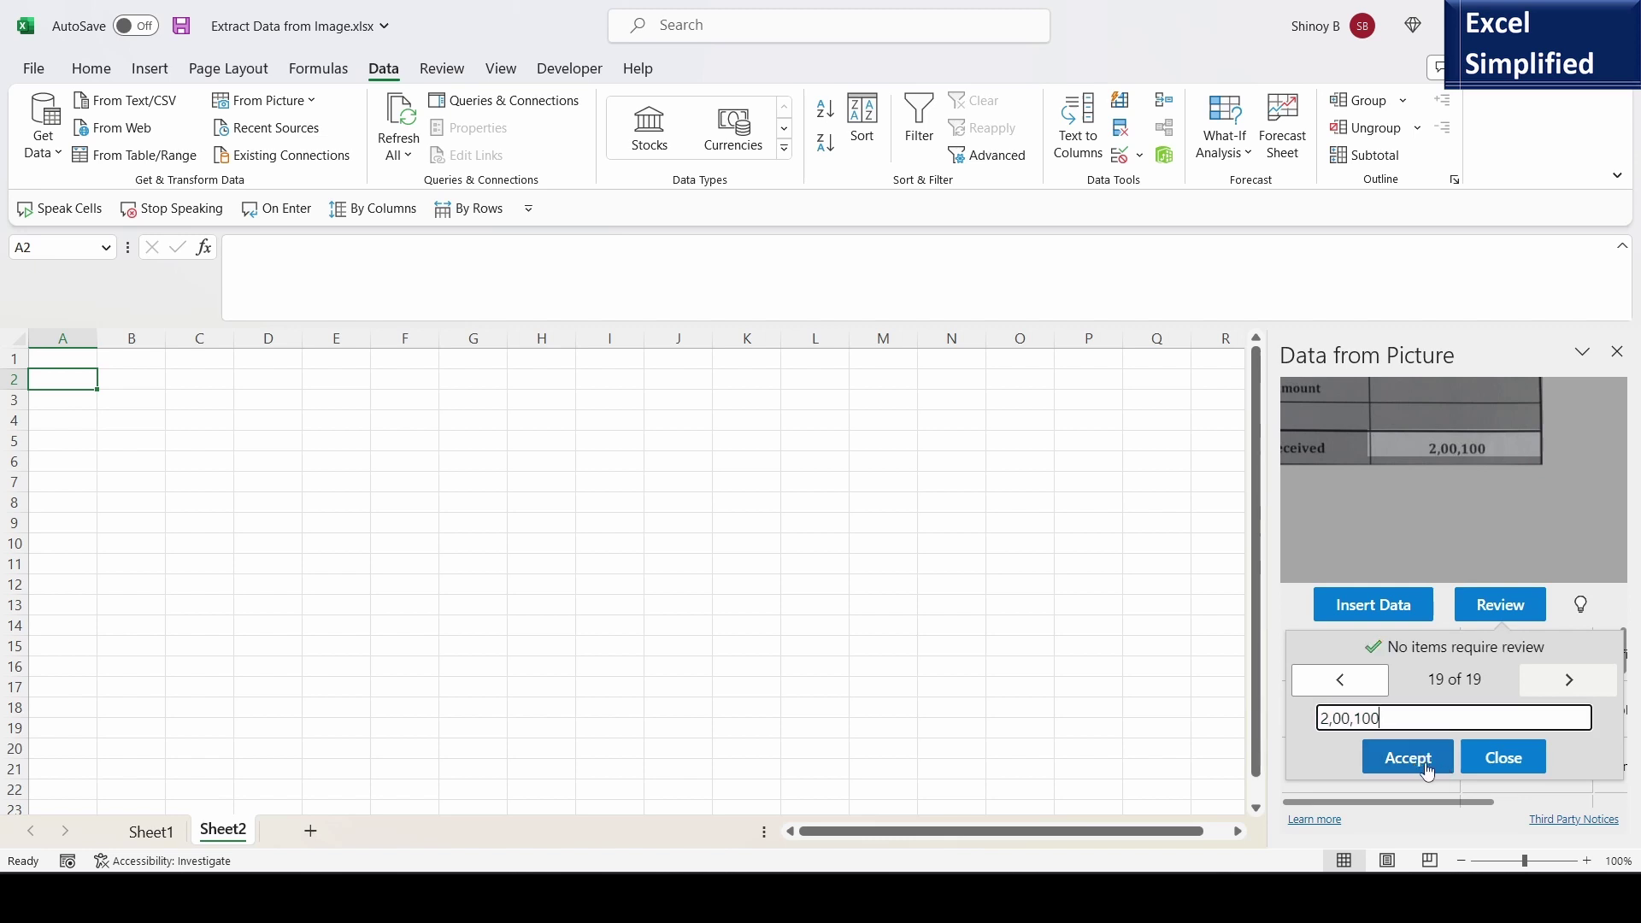
{"action": "left_click", "coordinate": [1421, 764]}
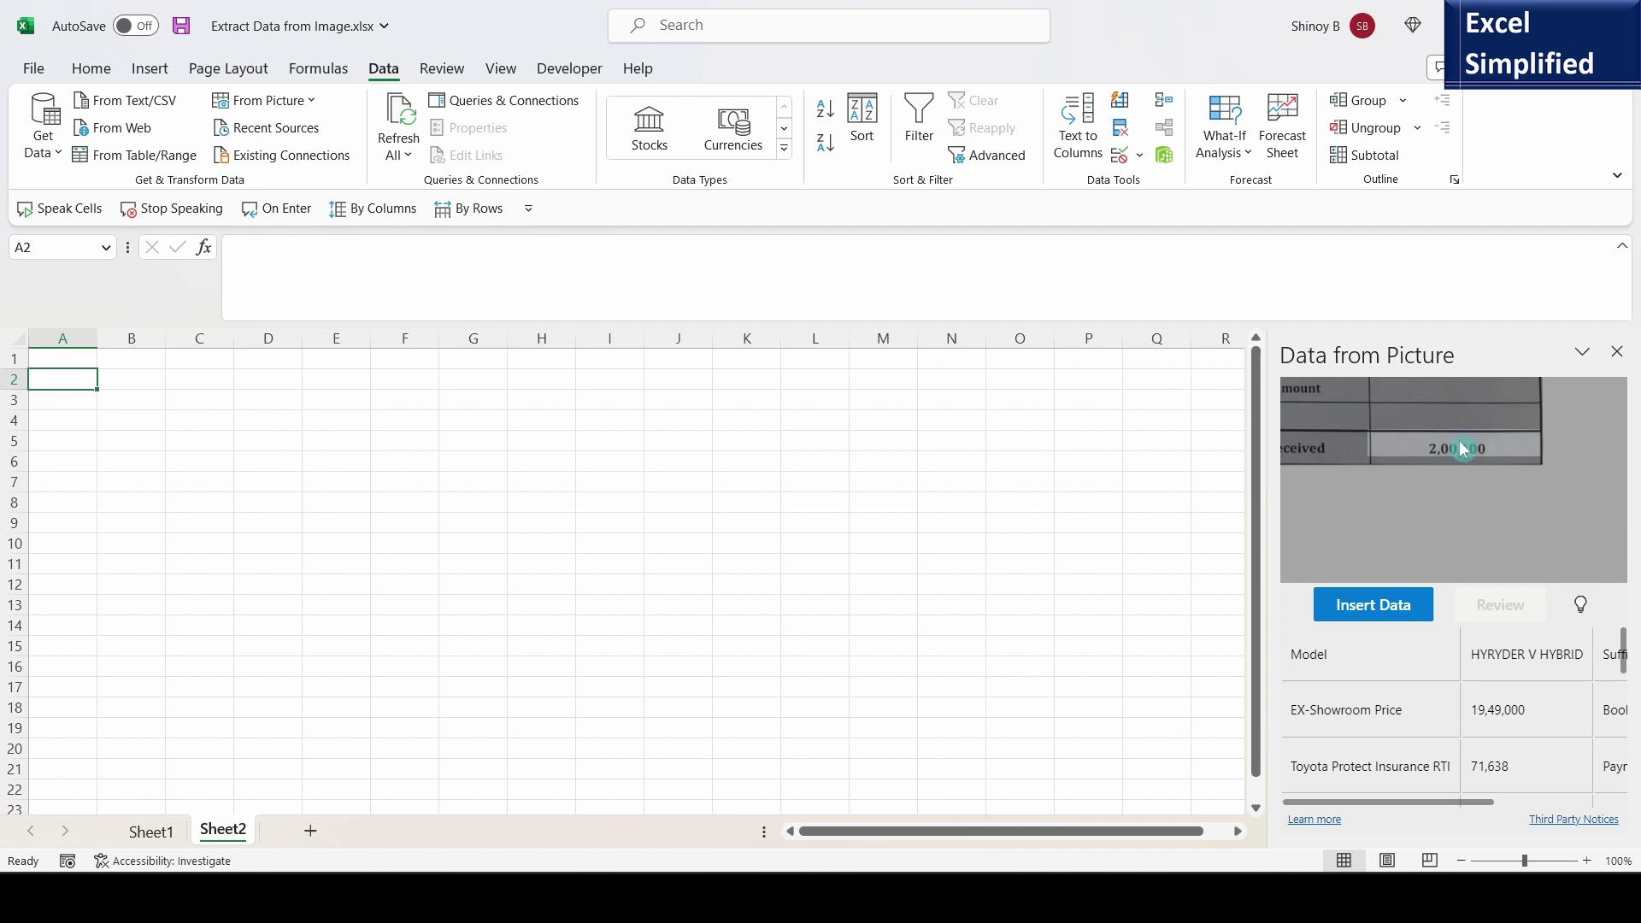
- Insert the extracted car price table at A2 of Sheet2 and select A2:D14
{"action": "left_click", "coordinate": [1374, 606]}
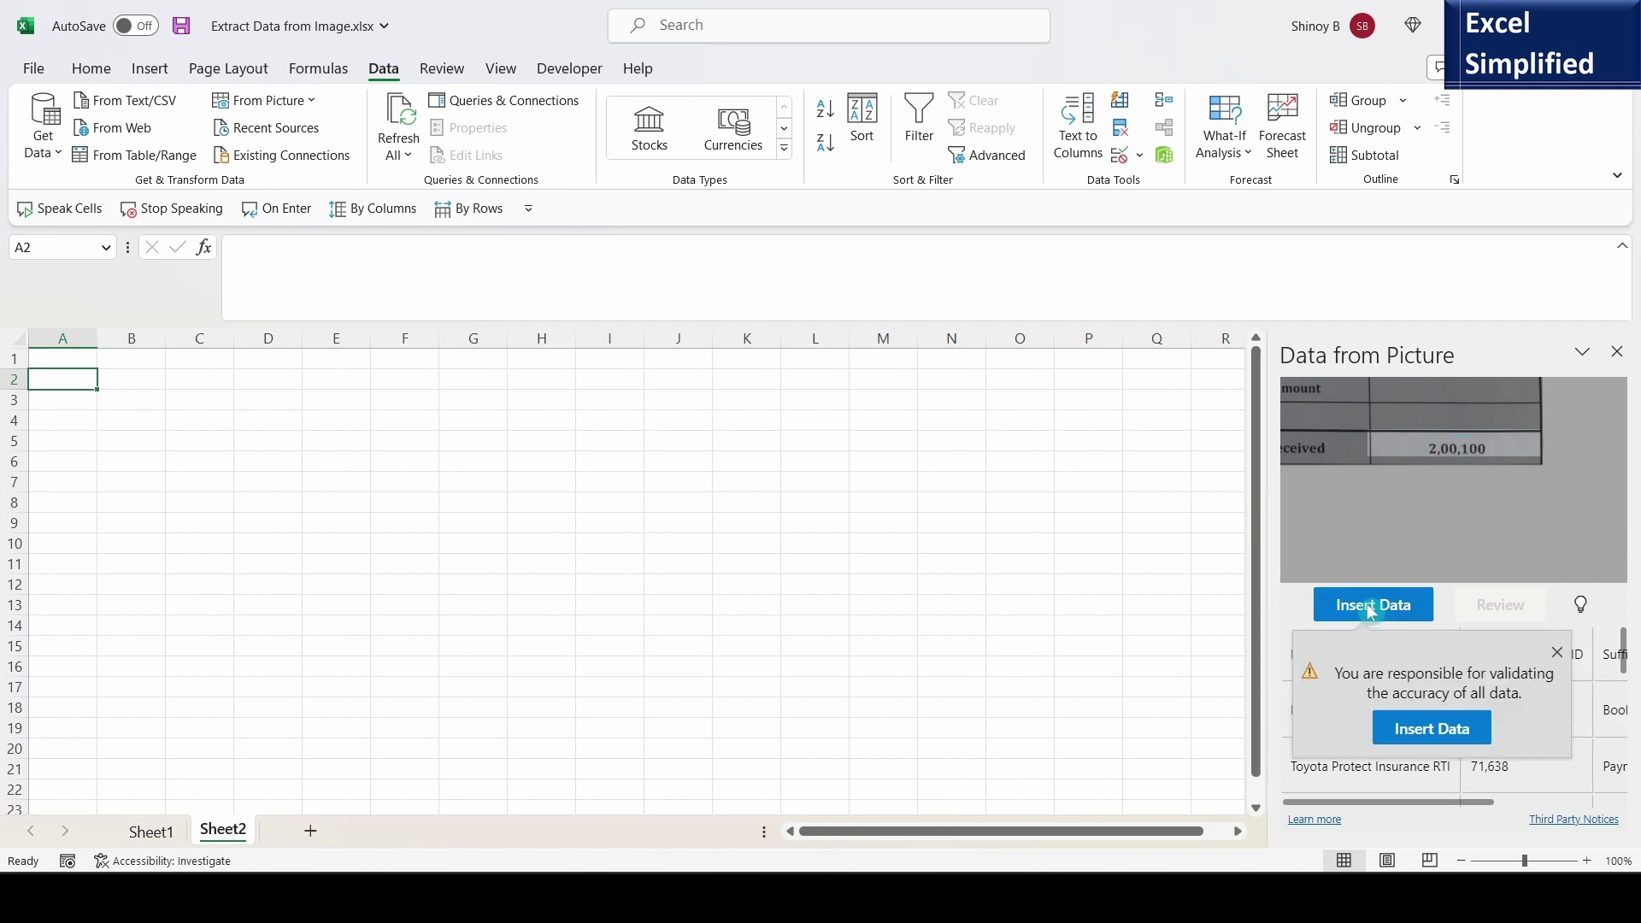
{"action": "left_click", "coordinate": [1423, 732]}
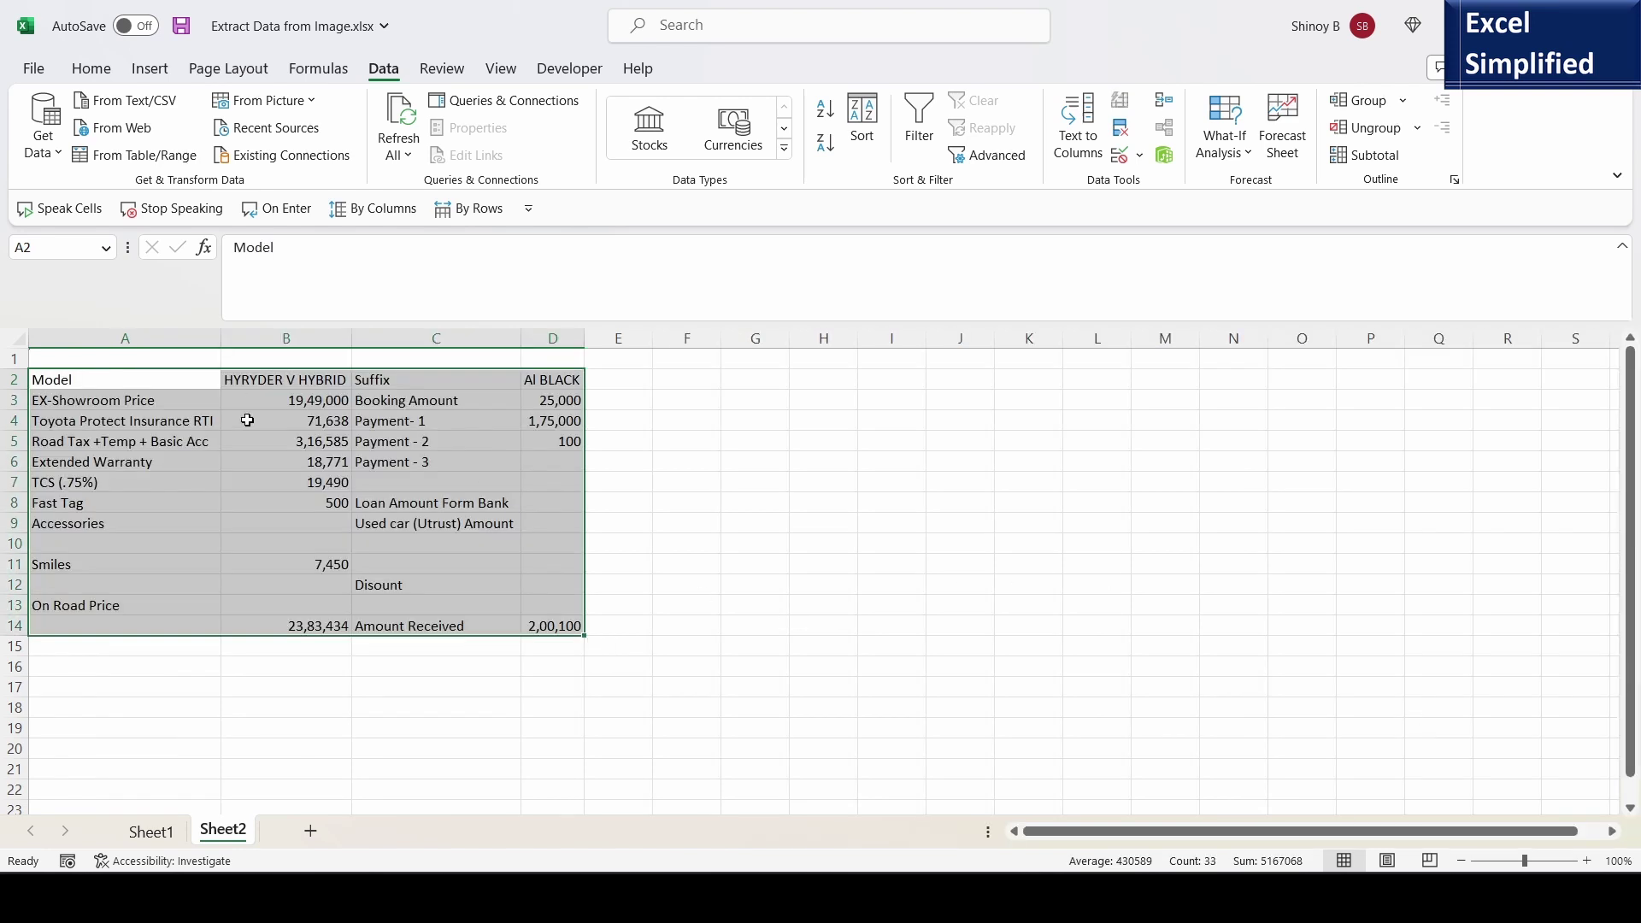
{"action": "left_click", "coordinate": [258, 481]}
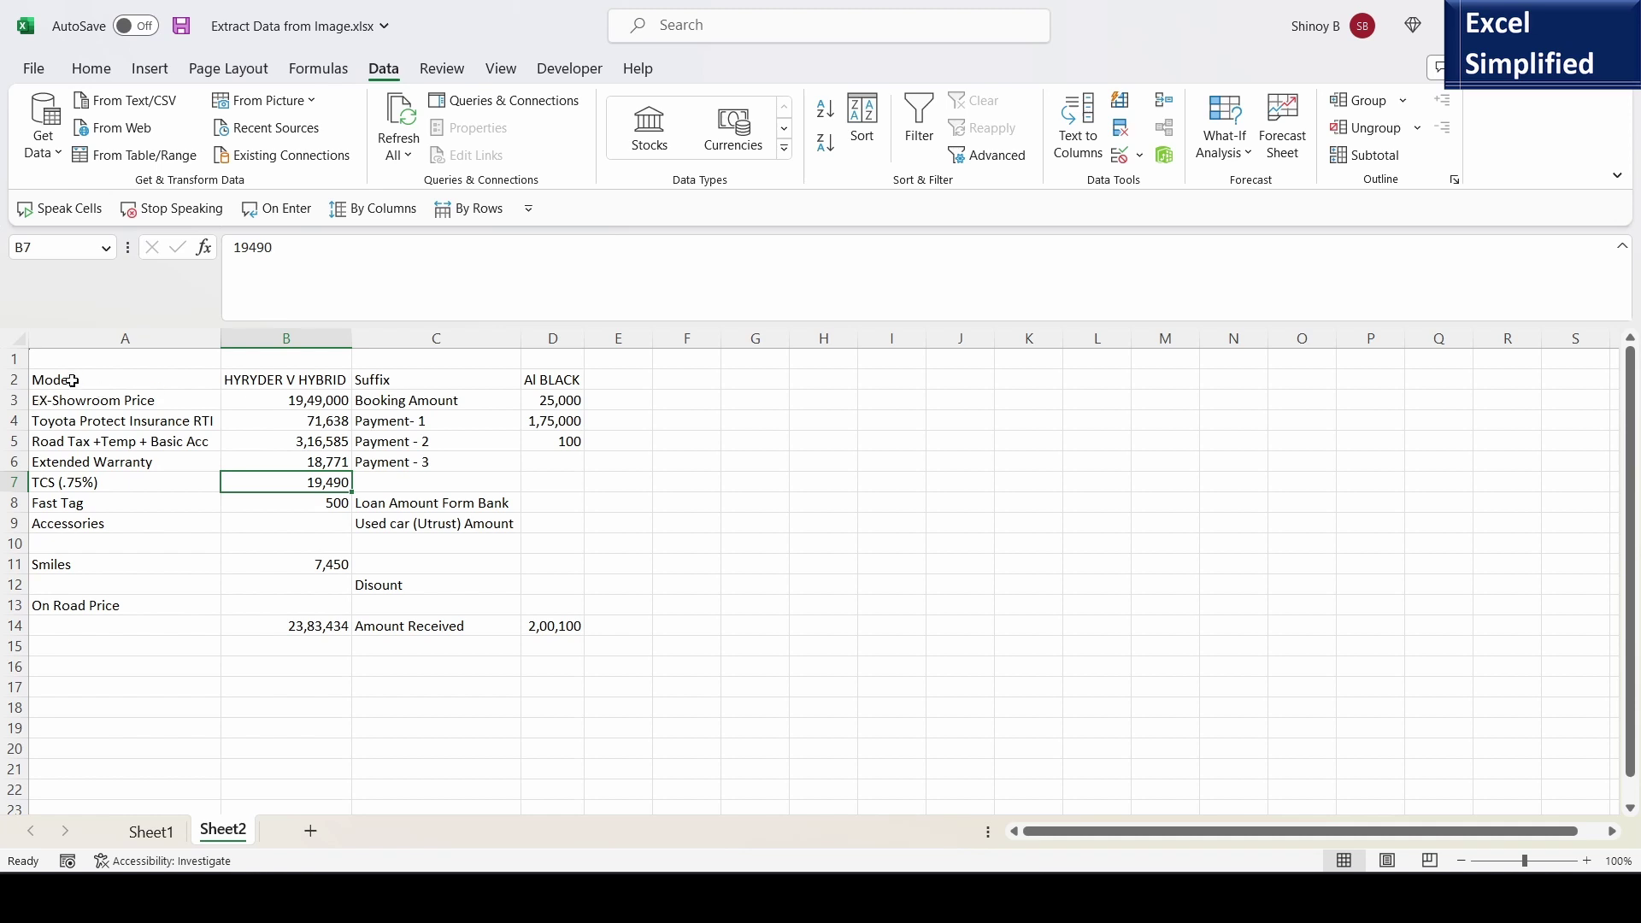
{"action": "left_click_drag", "start_coordinate": [72, 377], "coordinate": [560, 624]}
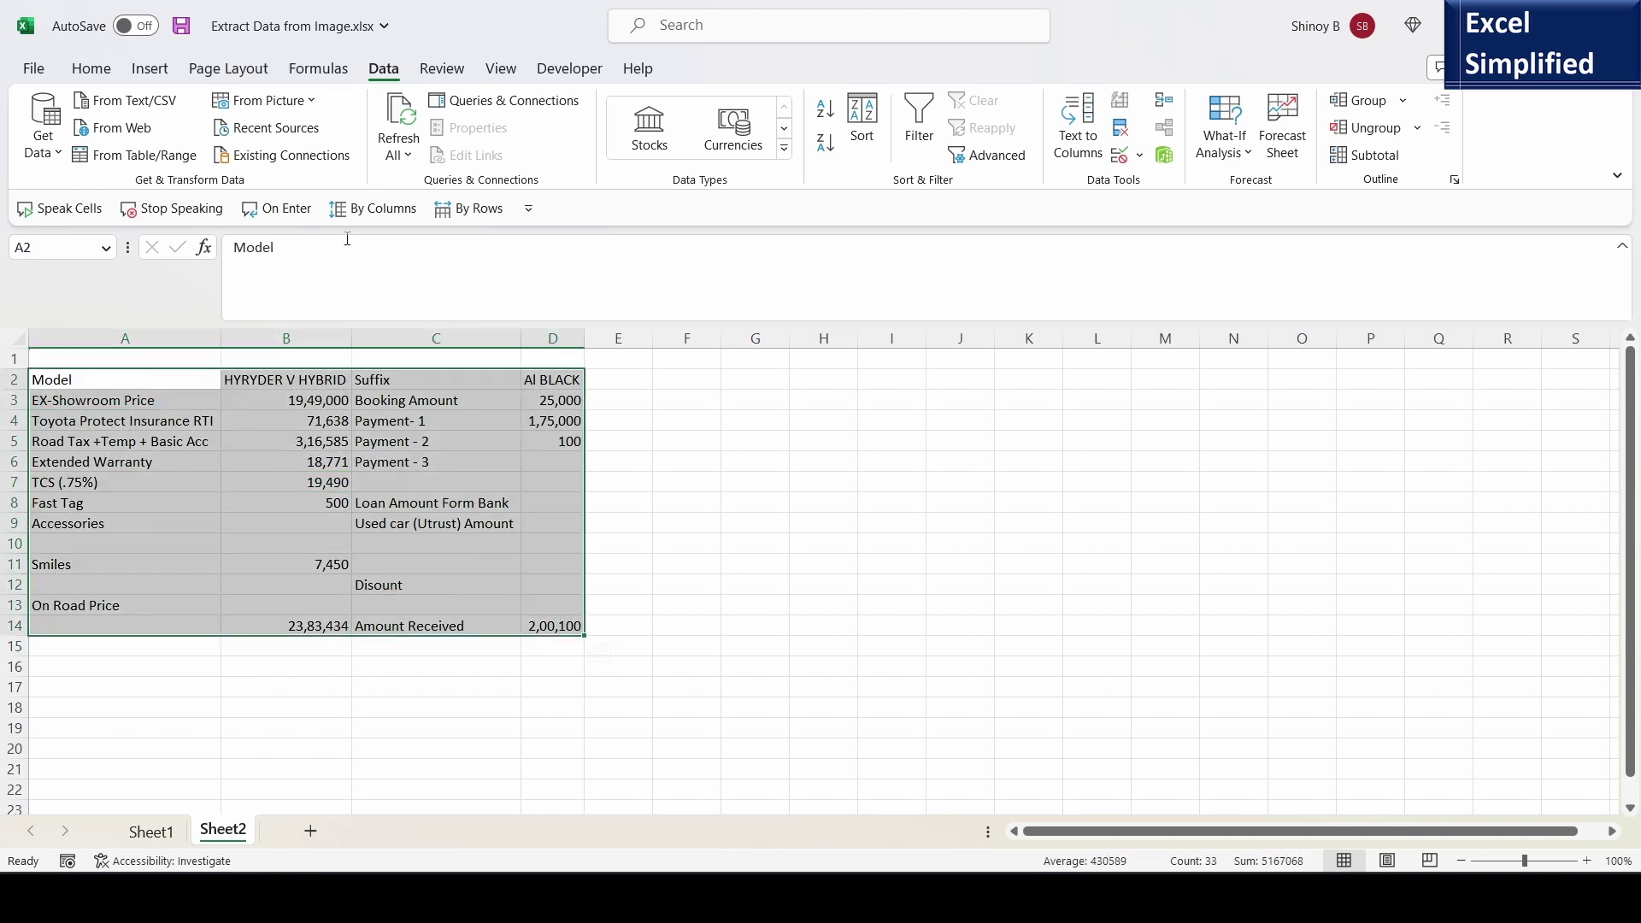
- Apply All Borders to every cell of the price table A2:D14
{"action": "left_click", "coordinate": [94, 68]}
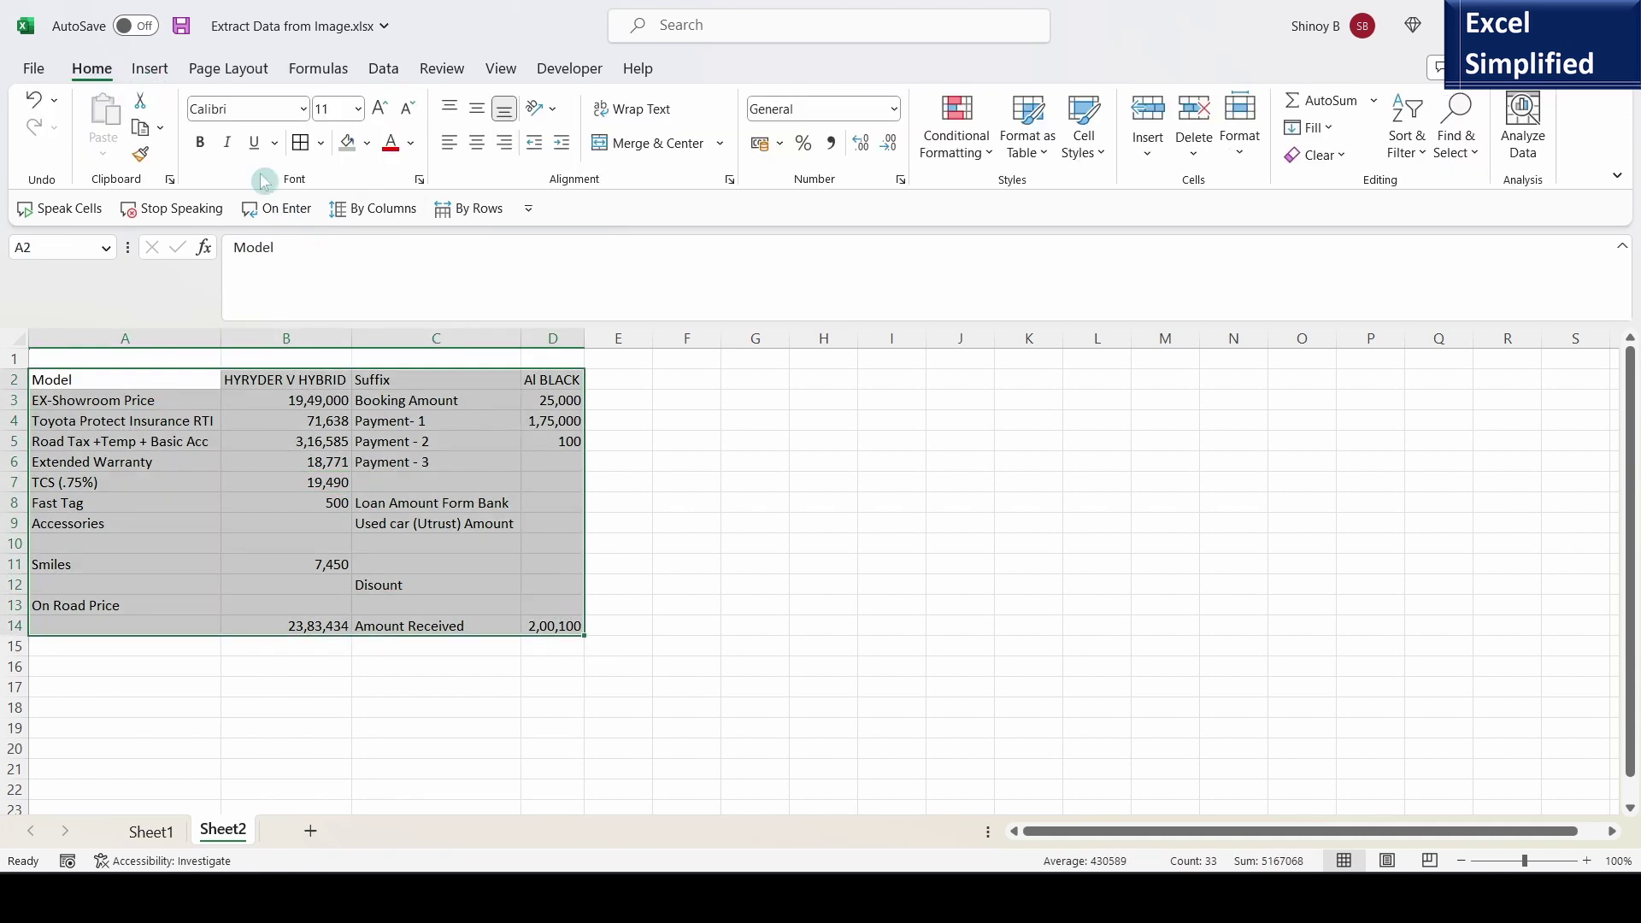
{"action": "left_click", "coordinate": [299, 145]}
{"action": "left_click", "coordinate": [687, 564]}
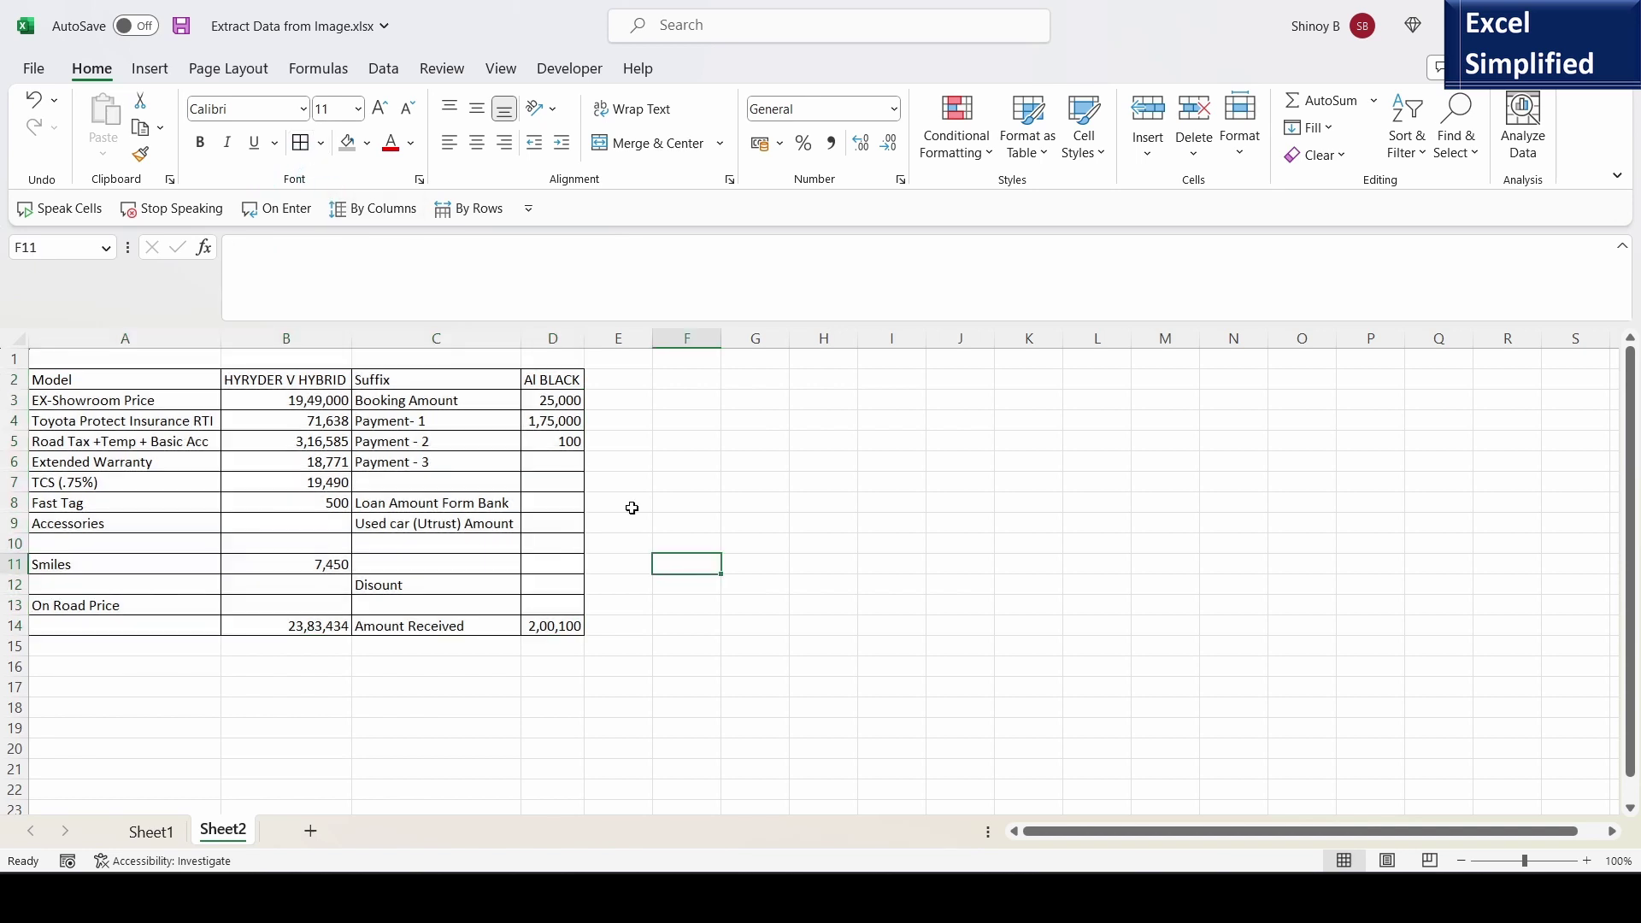
- Make header row A2:D2 bold with grey fill
{"action": "left_click_drag", "start_coordinate": [127, 381], "coordinate": [530, 381]}
{"action": "left_click", "coordinate": [200, 142]}
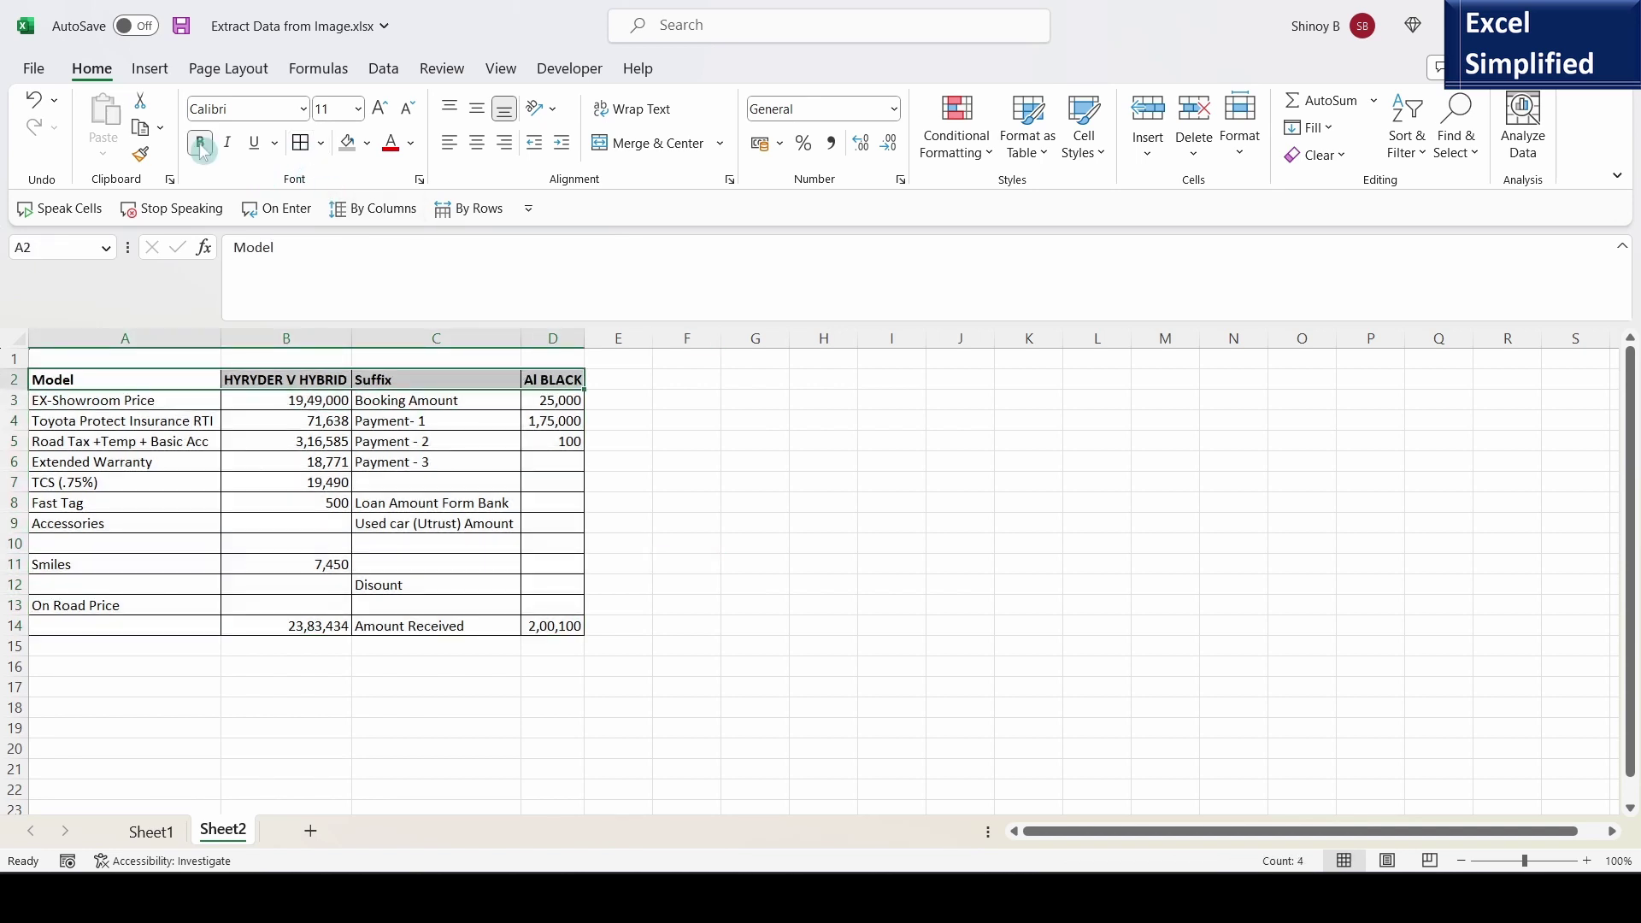
{"action": "left_click", "coordinate": [350, 147]}
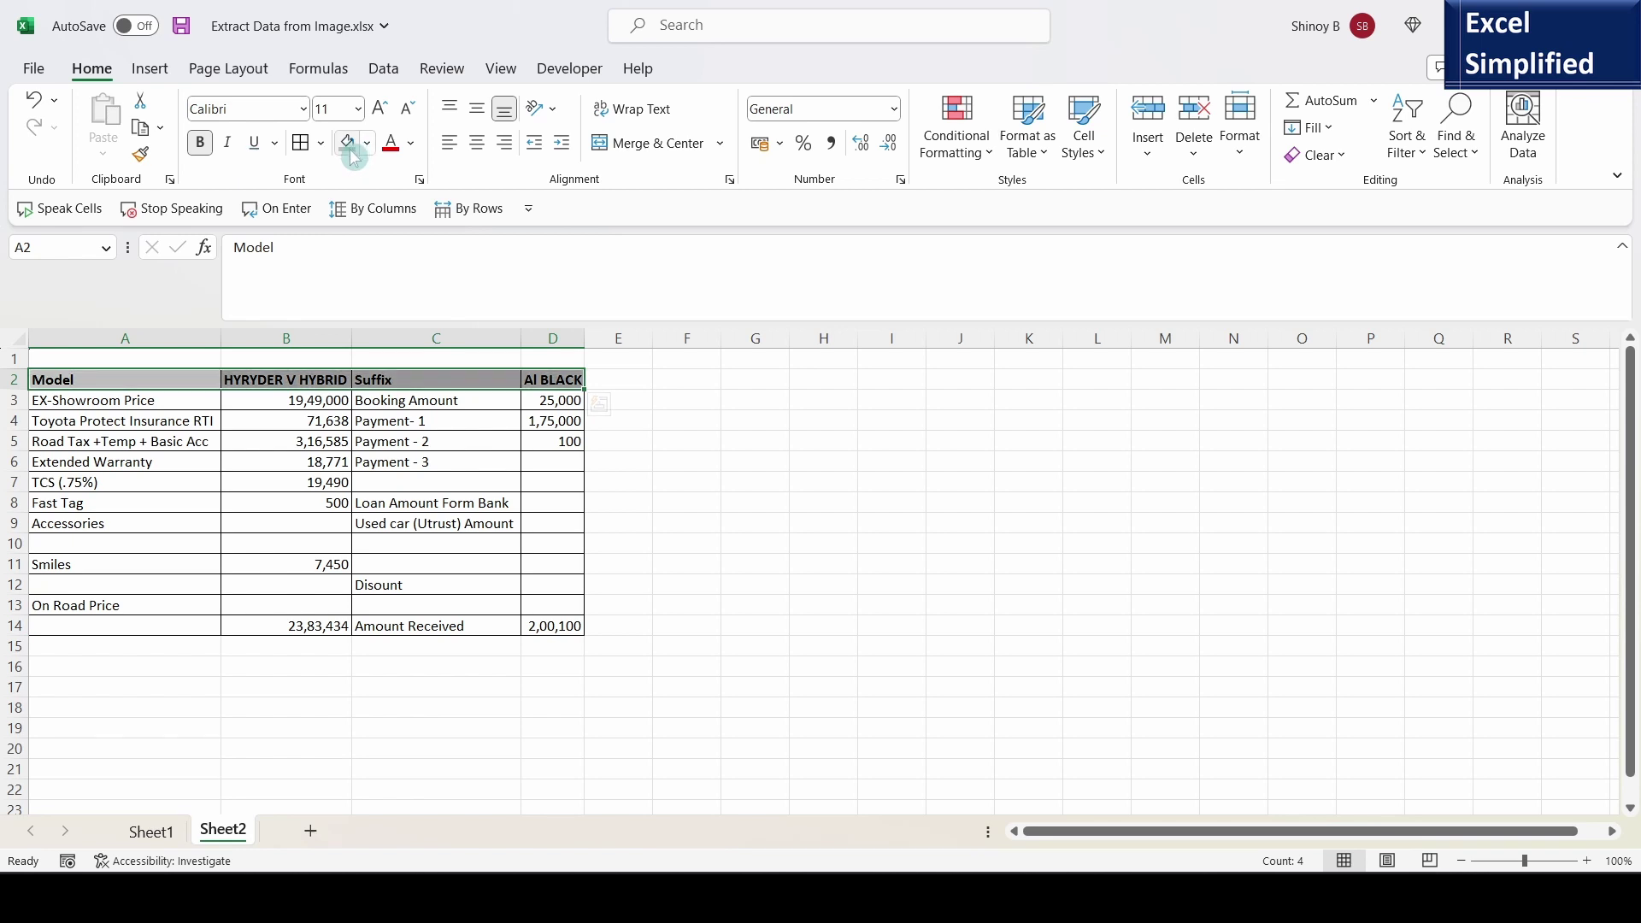
{"action": "left_click", "coordinate": [824, 603]}
{"action": "left_click", "coordinate": [133, 401]}
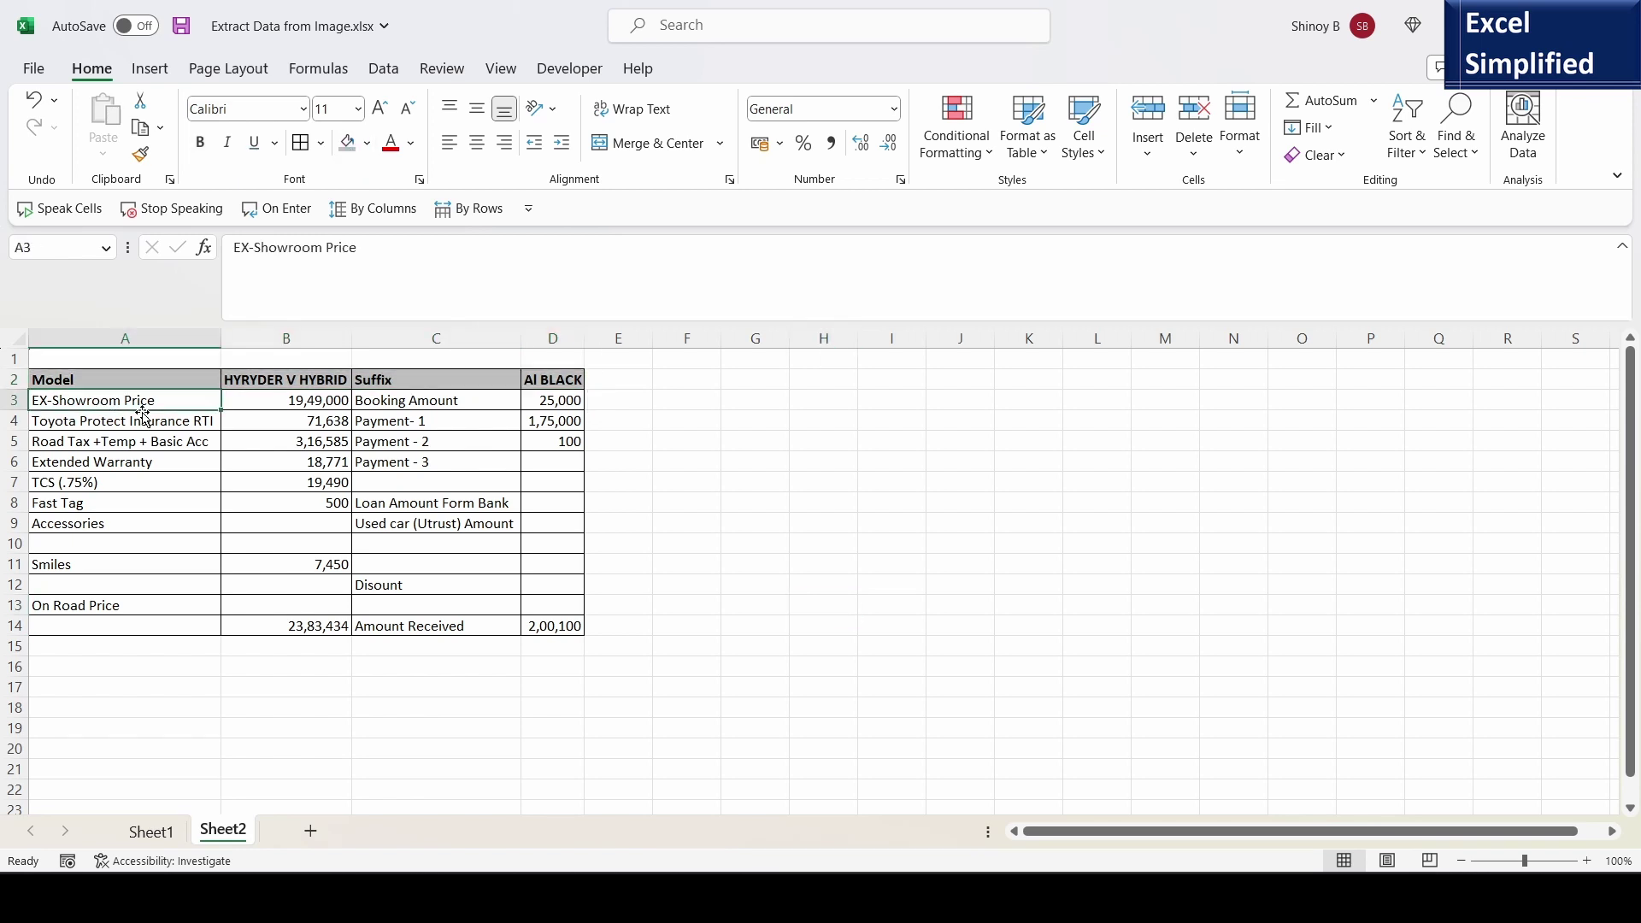
{"action": "left_click", "coordinate": [197, 421]}
{"action": "left_click", "coordinate": [106, 521]}
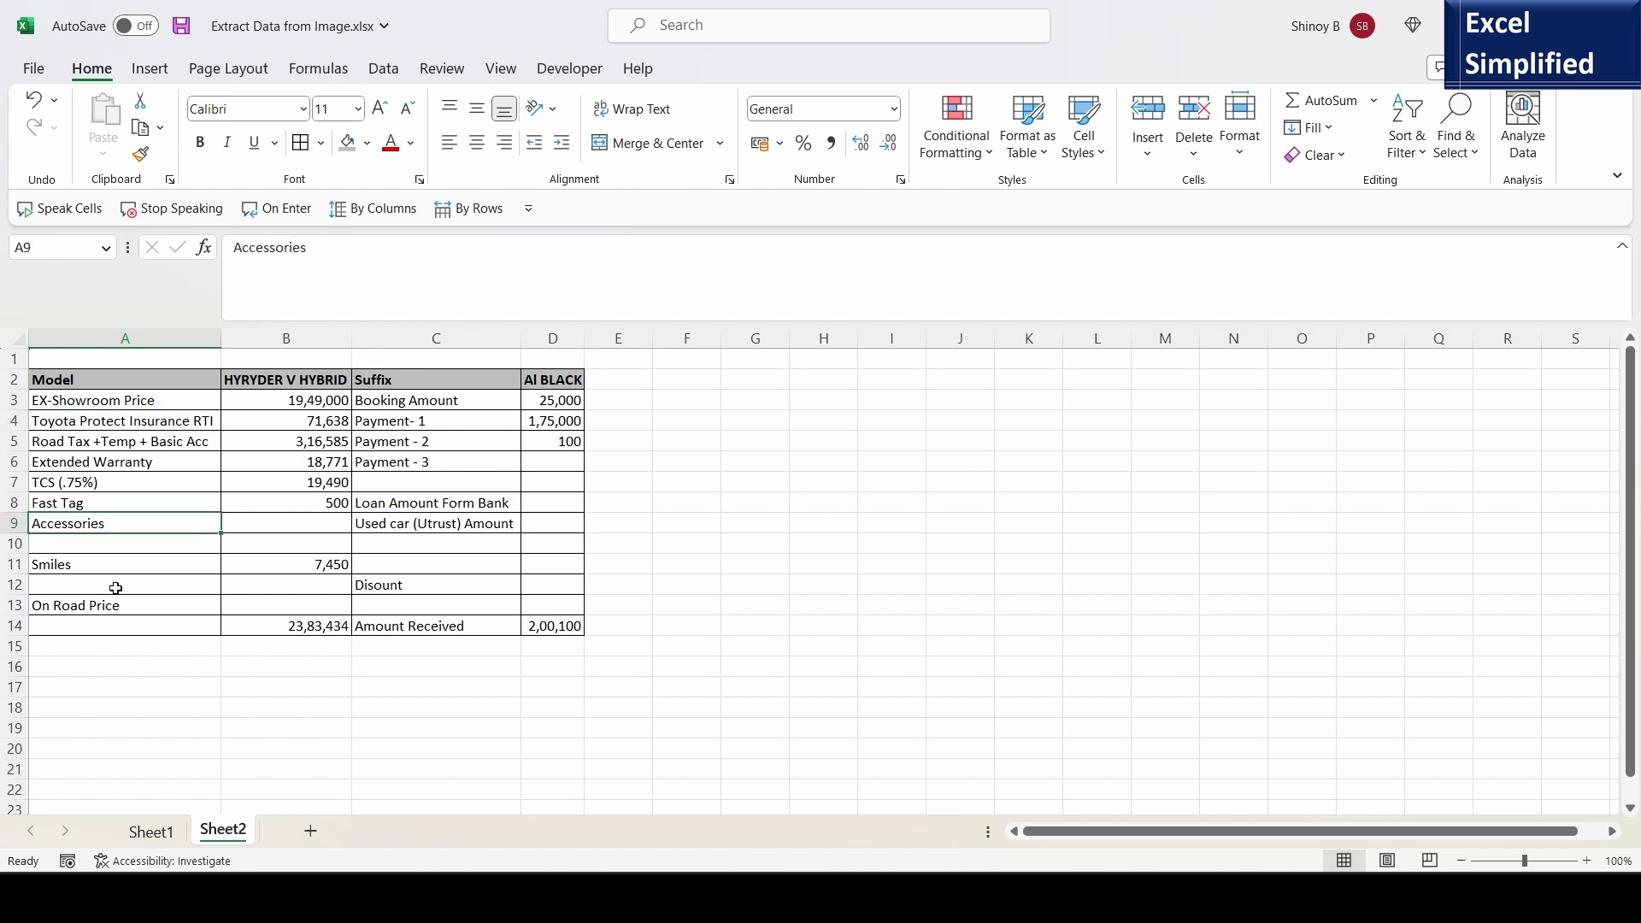
{"action": "left_click", "coordinate": [116, 604]}
{"action": "left_click", "coordinate": [304, 628]}
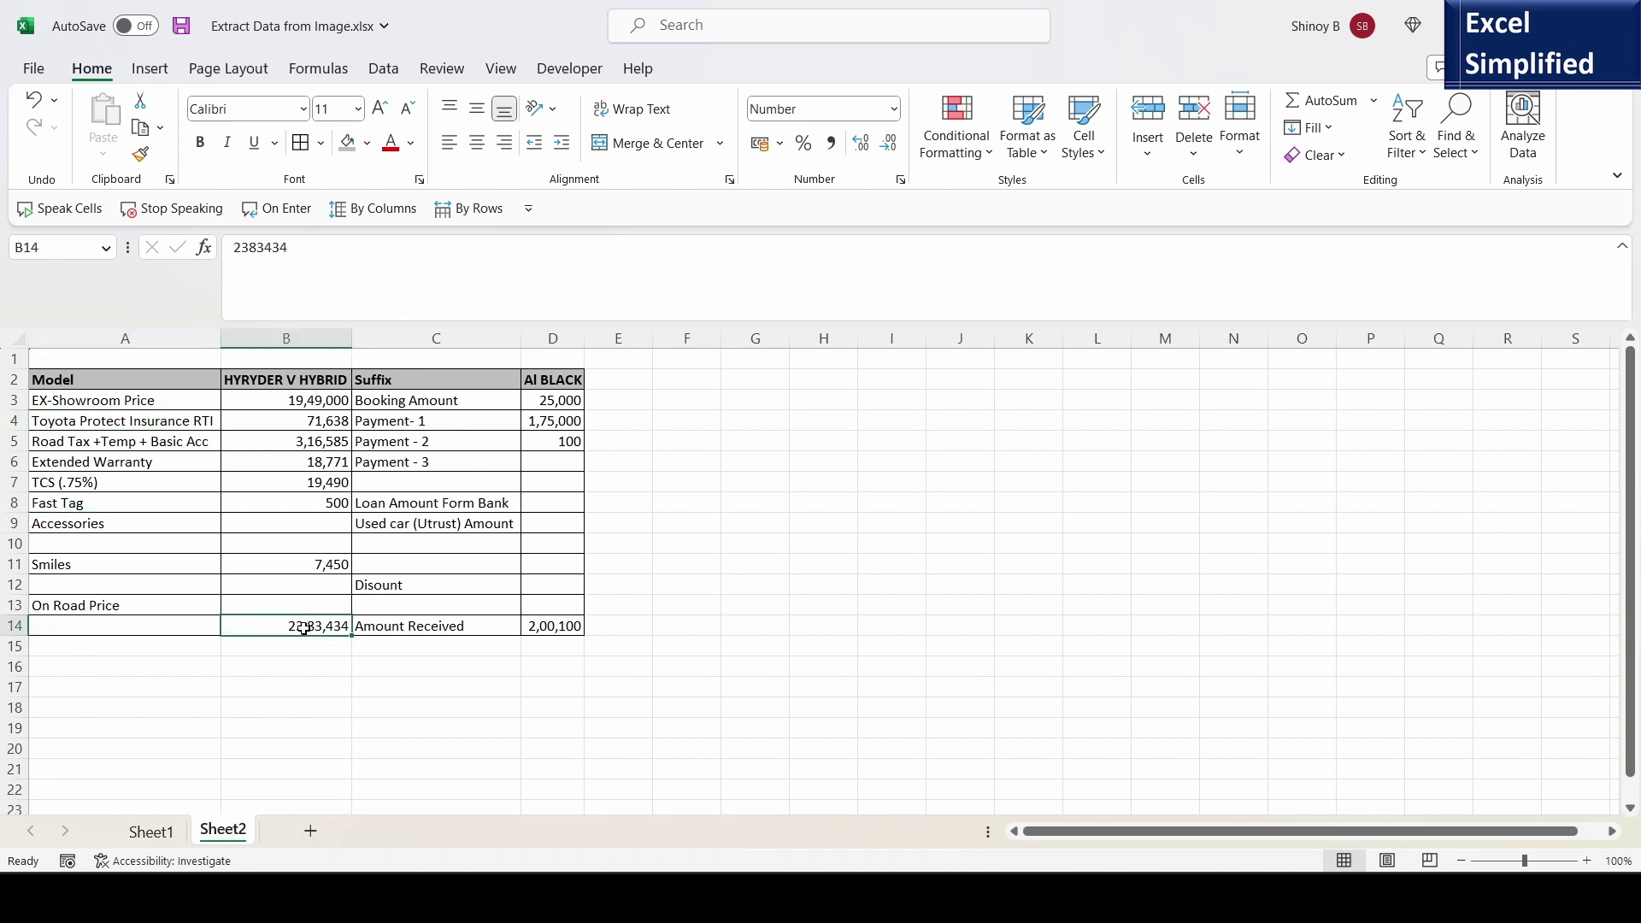
{"action": "left_click", "coordinate": [553, 400]}
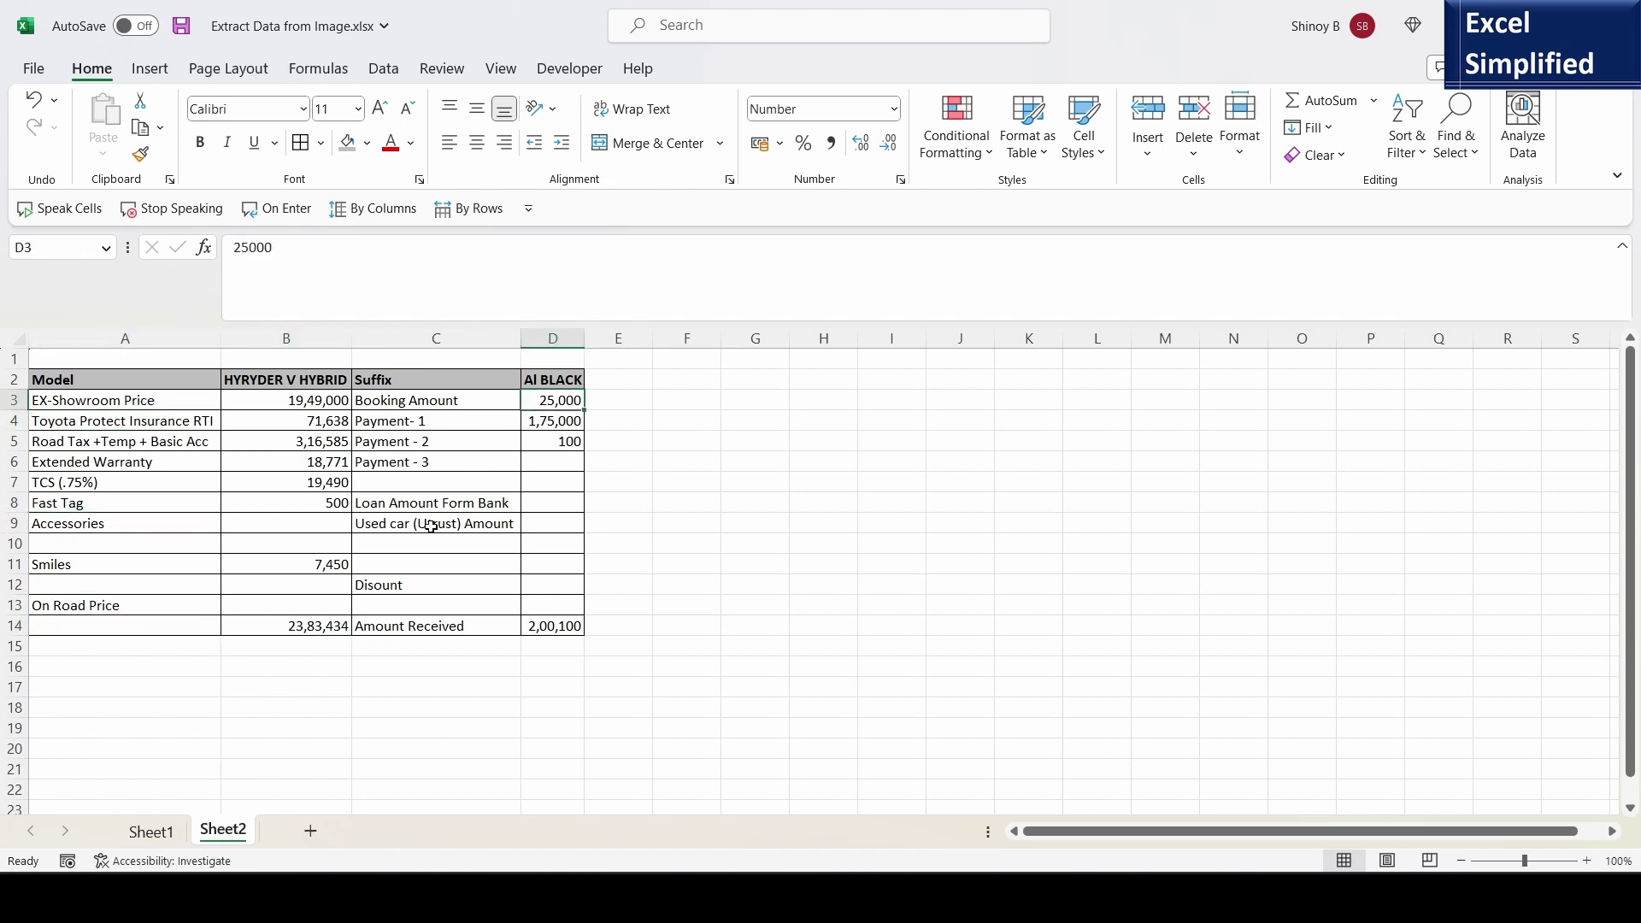